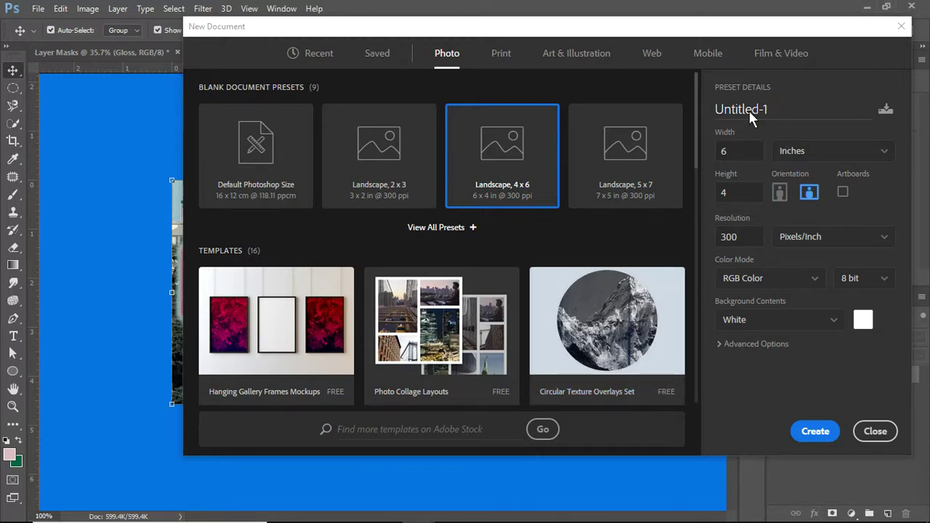
- Create a new 6 x 4 in, 300 ppi landscape document named 'Project 3 B&W Postcard'
click(715, 115)
text(Project 3 B&W Postca)
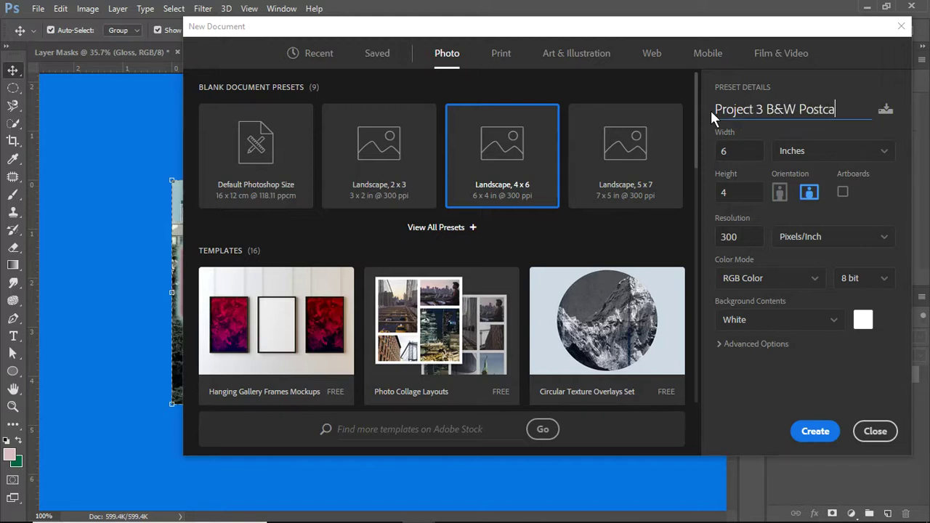
text(rd)
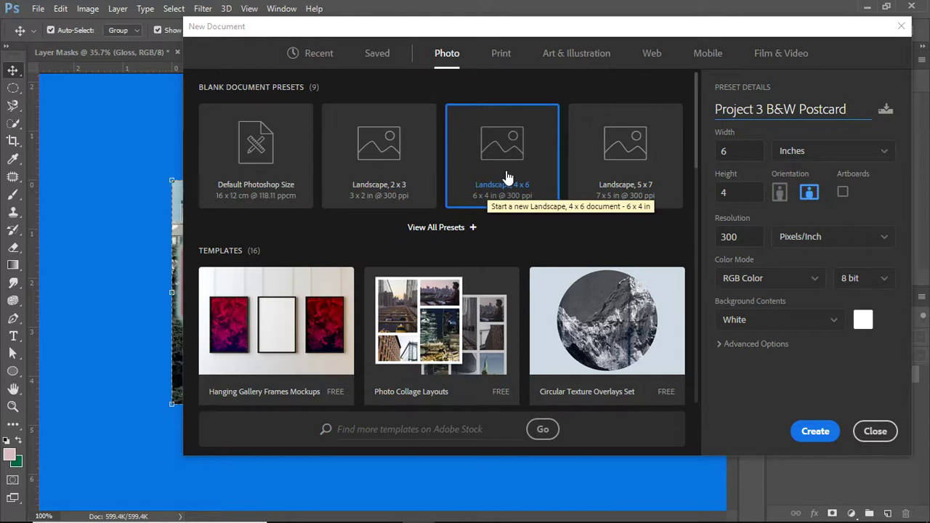
click(817, 434)
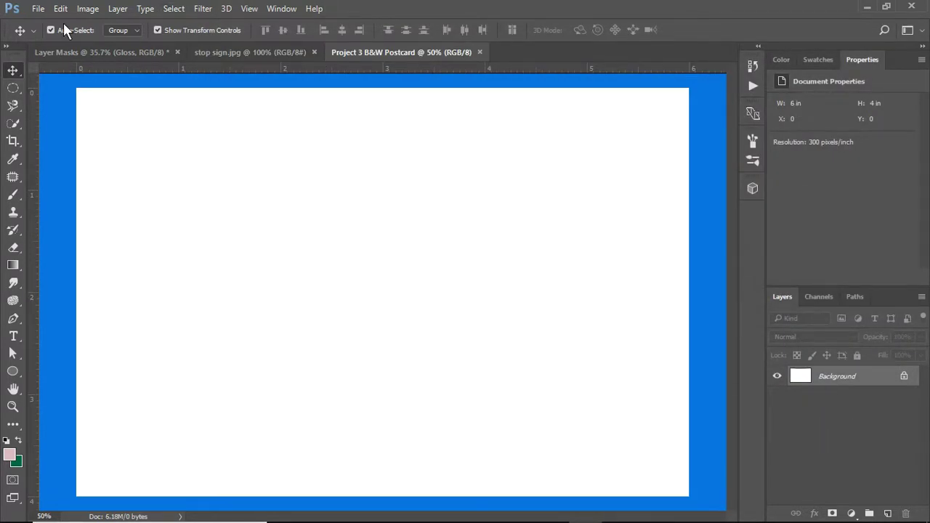
- Open the buddahs photo of seated Buddha statues
click(38, 9)
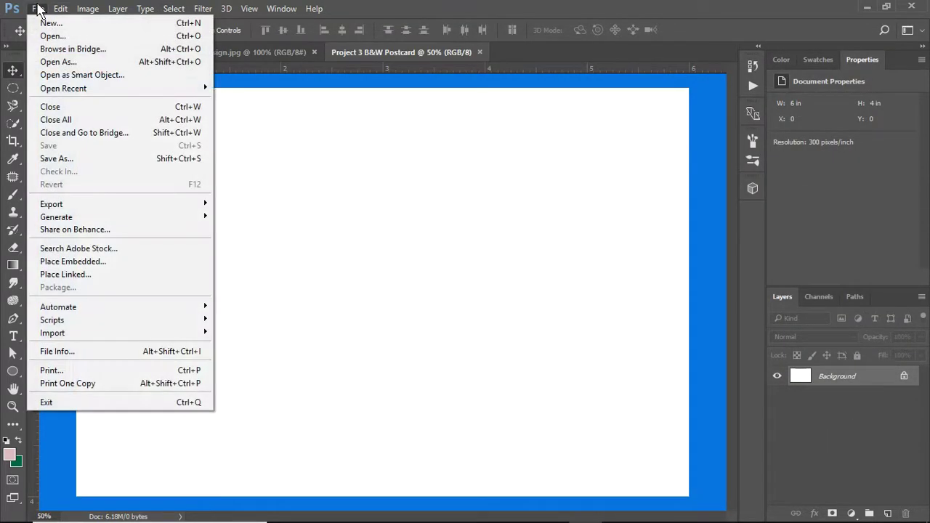
click(63, 36)
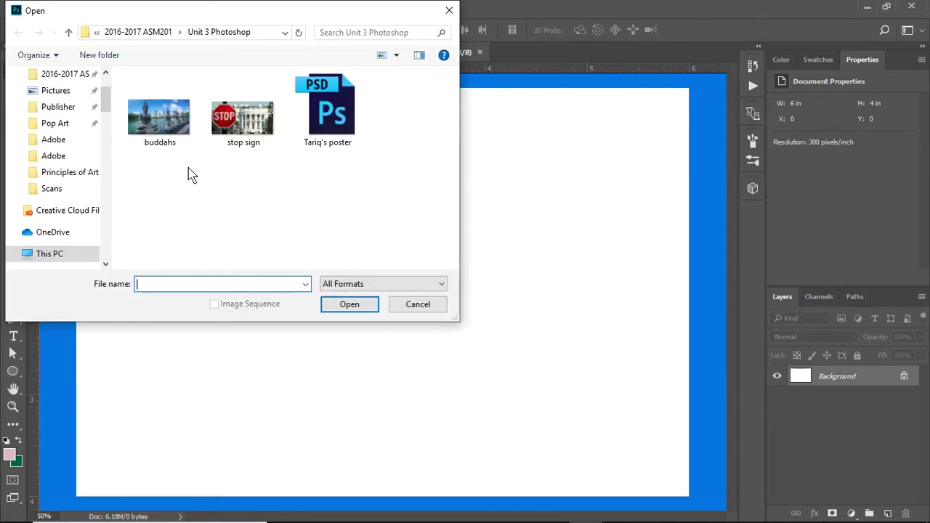
click(163, 119)
click(351, 308)
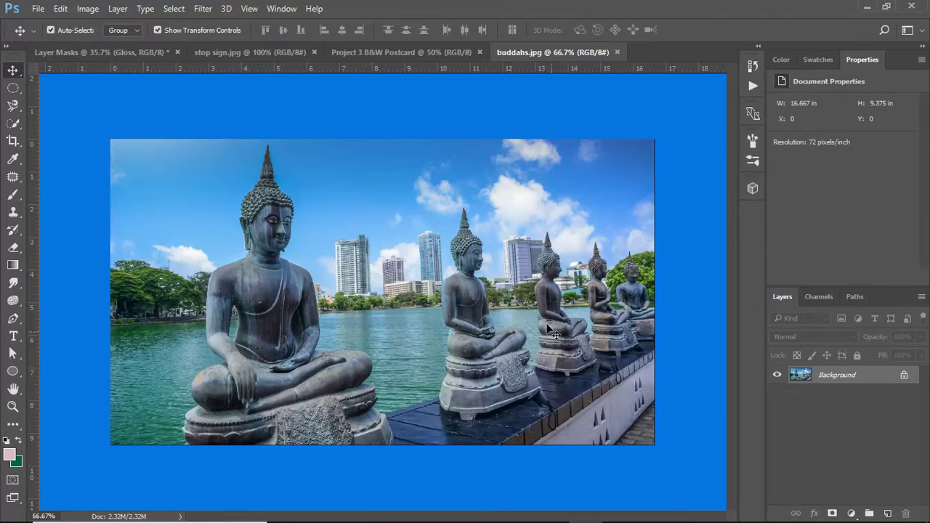
- Select all of the buddahs photo, copy it, and return to the postcard document
click(175, 9)
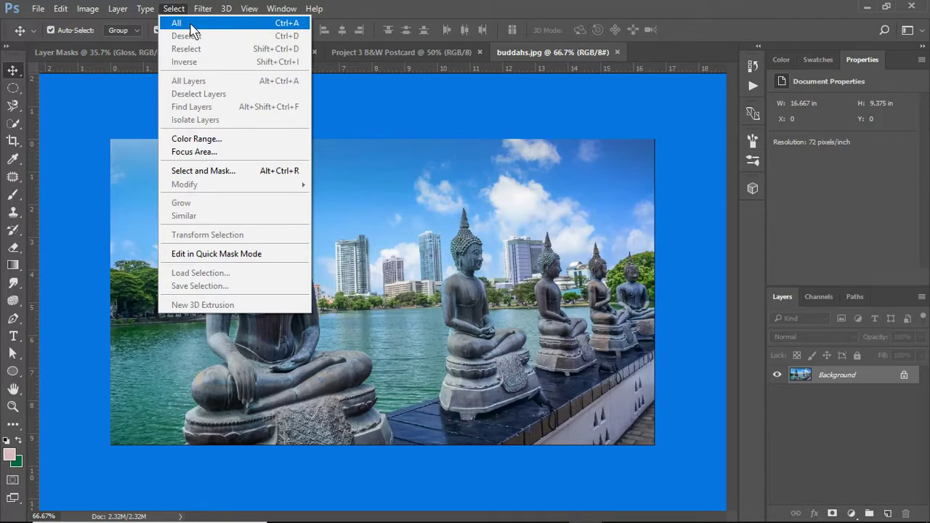
click(191, 26)
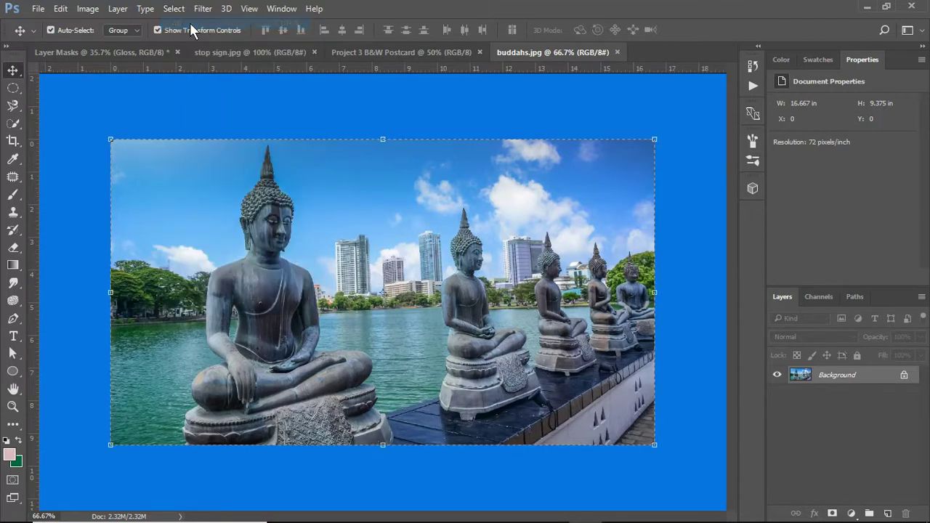
click(60, 9)
click(107, 103)
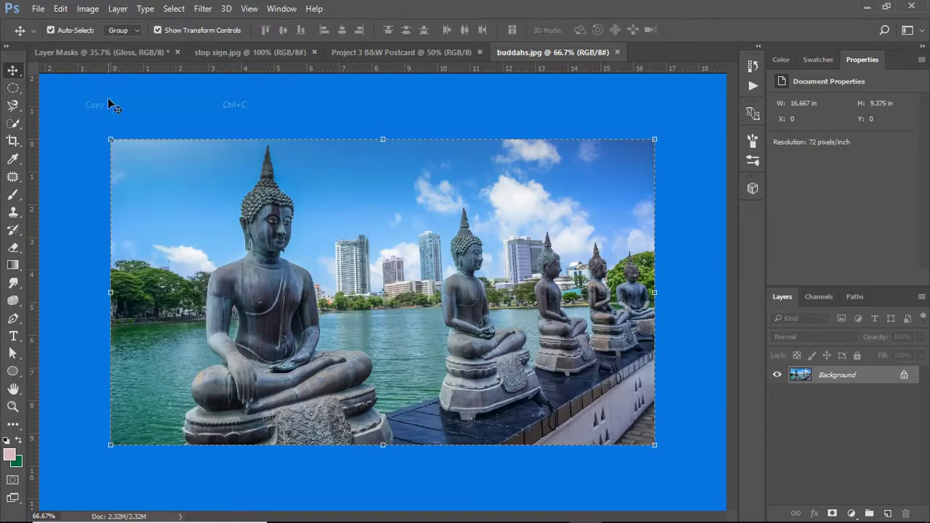
click(357, 52)
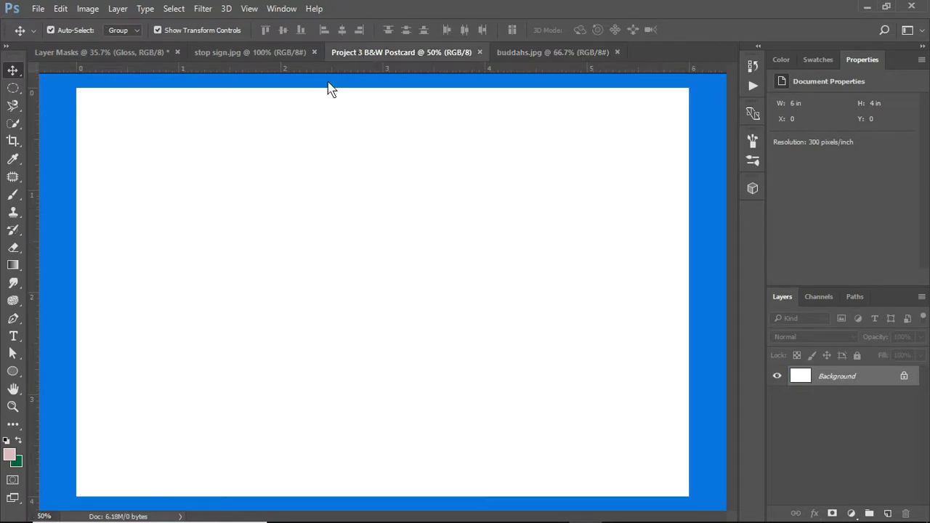
- Paste the Buddha photo into the postcard as Layer 1 and scale it to cover the canvas
click(63, 8)
click(115, 131)
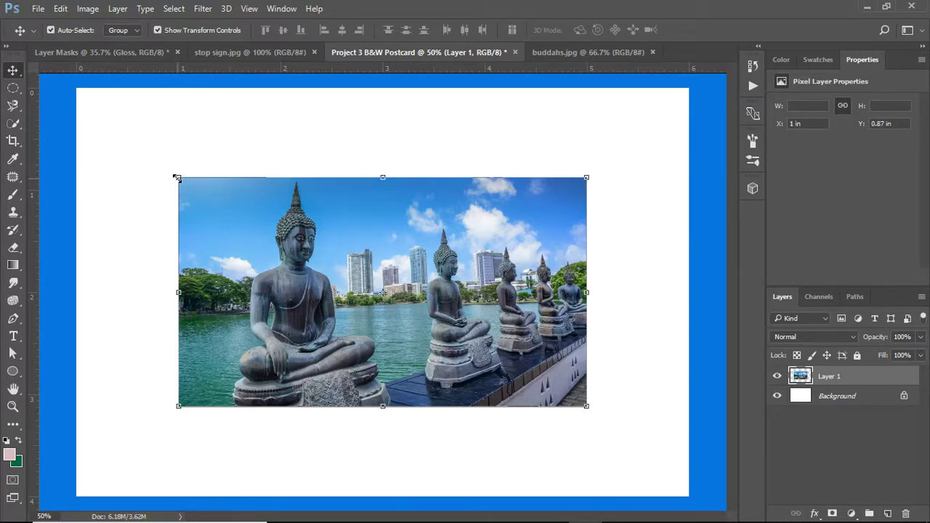
drag(178, 177, 42, 40)
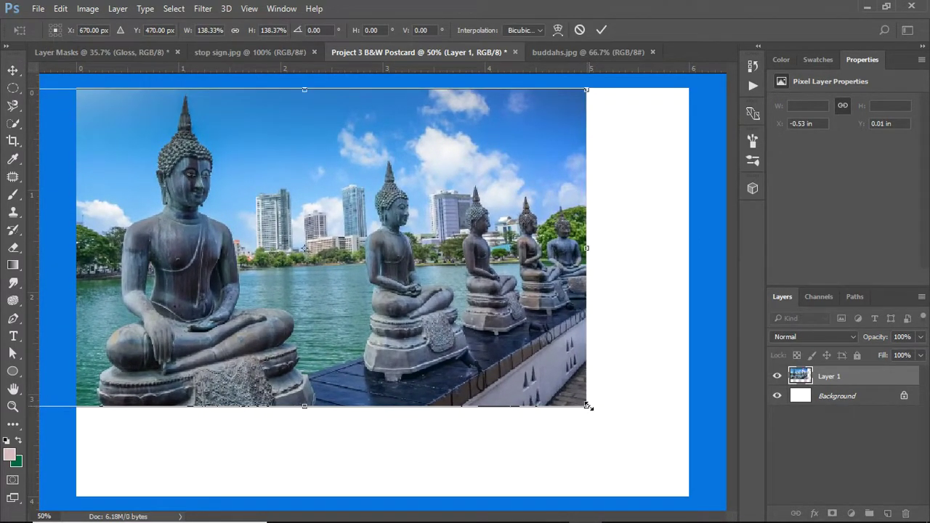
drag(588, 406, 752, 510)
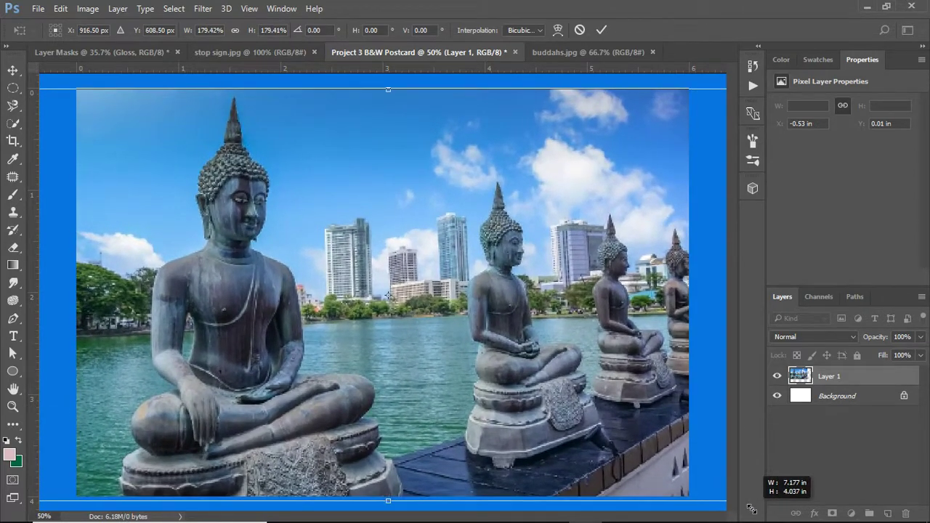
key(Return)
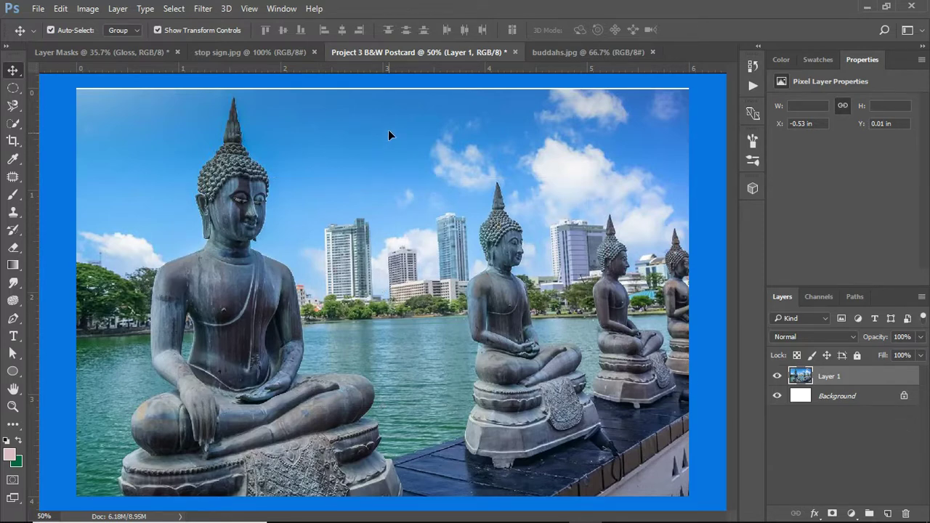
drag(388, 130, 386, 122)
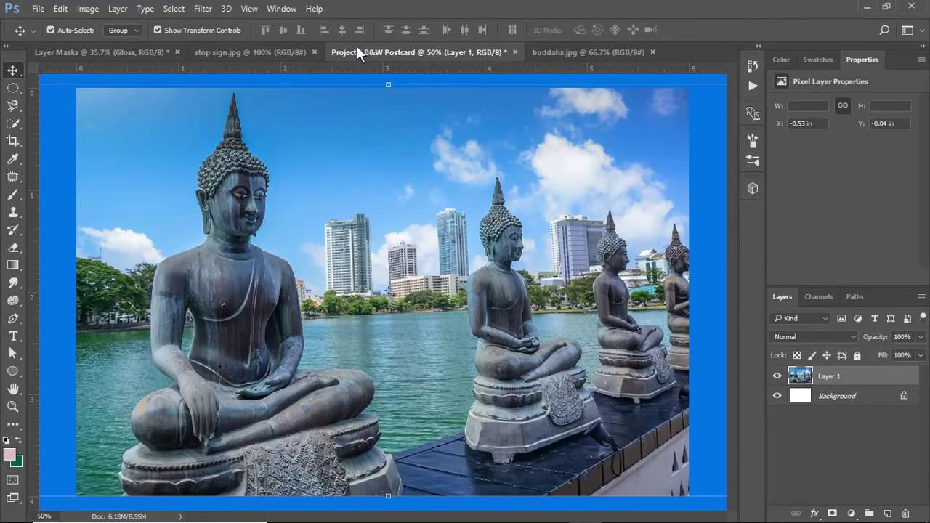
click(118, 9)
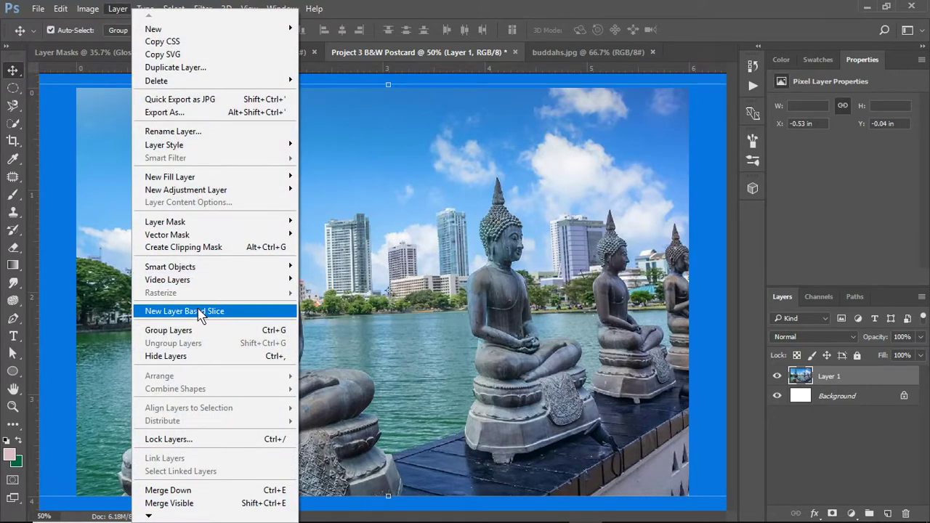
- Add an Exposure adjustment layer with exposure +0.99, offset +0.0179 and gamma 1.23
mouse_move(211, 194)
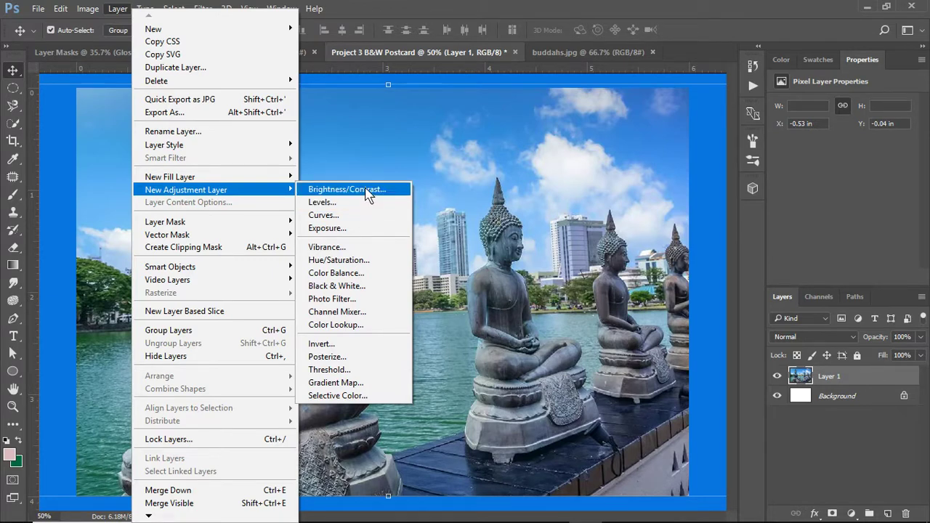
click(334, 230)
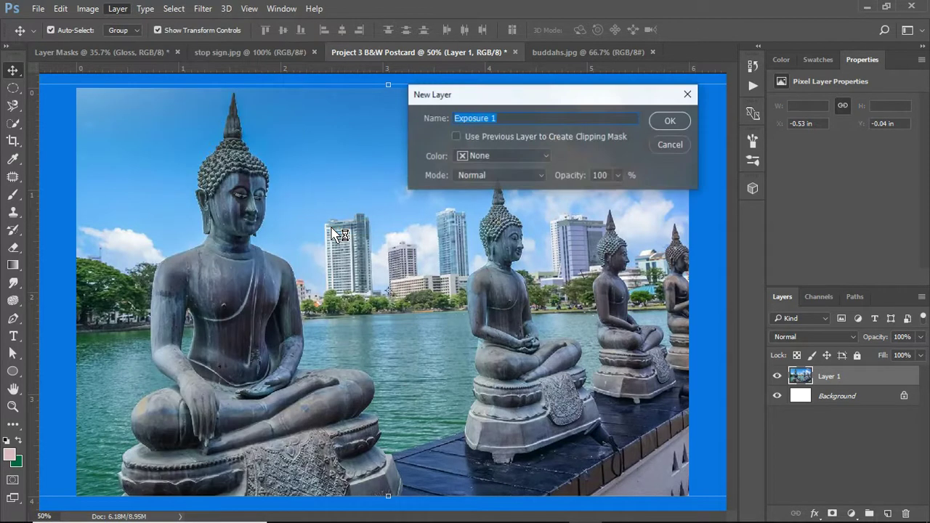
click(670, 121)
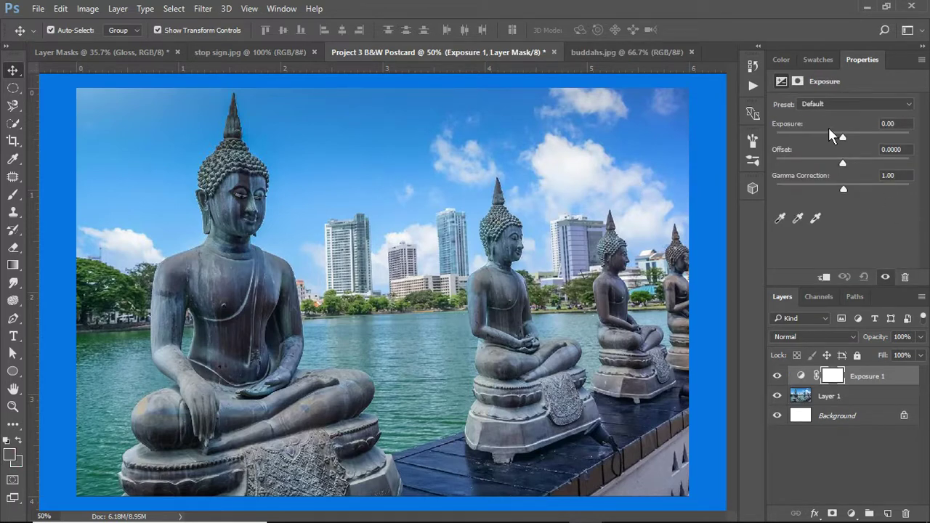
drag(842, 138, 833, 189)
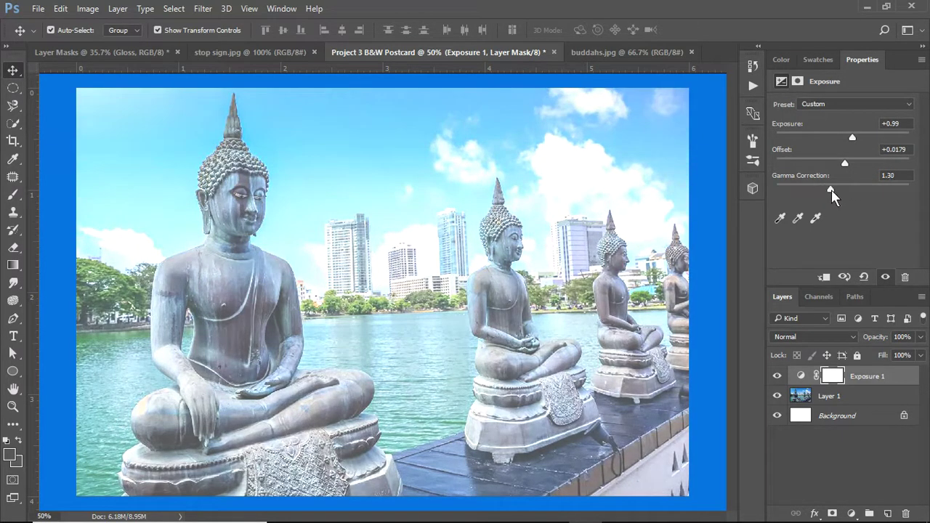
click(119, 9)
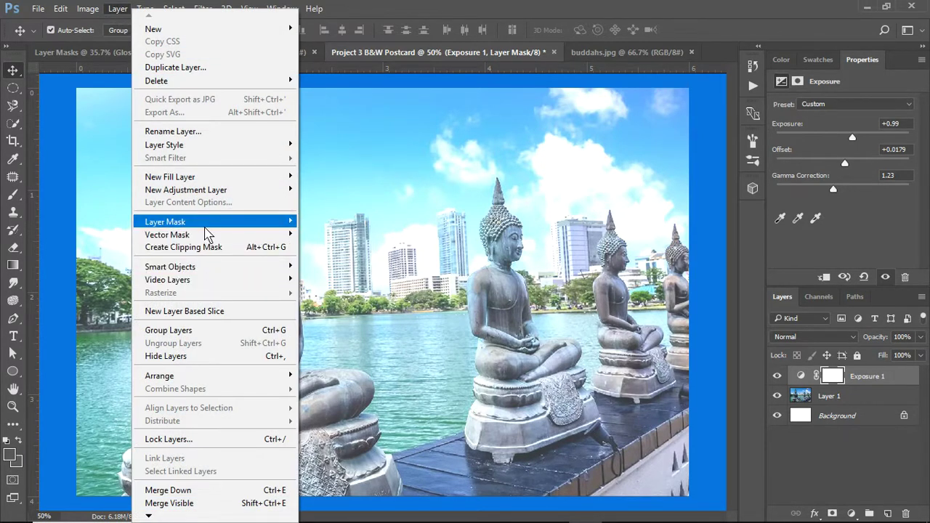
- Add a Black & White adjustment layer with default values to turn the photo grayscale
mouse_move(204, 194)
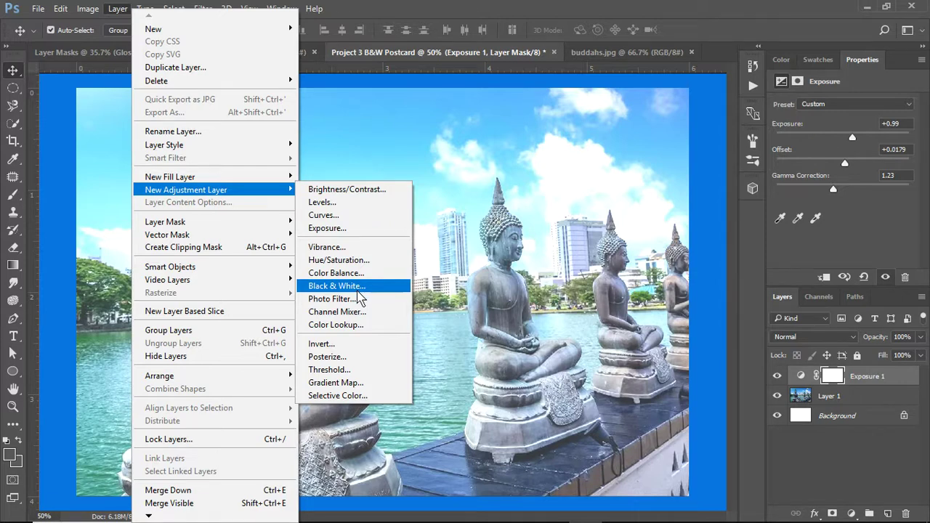
click(358, 290)
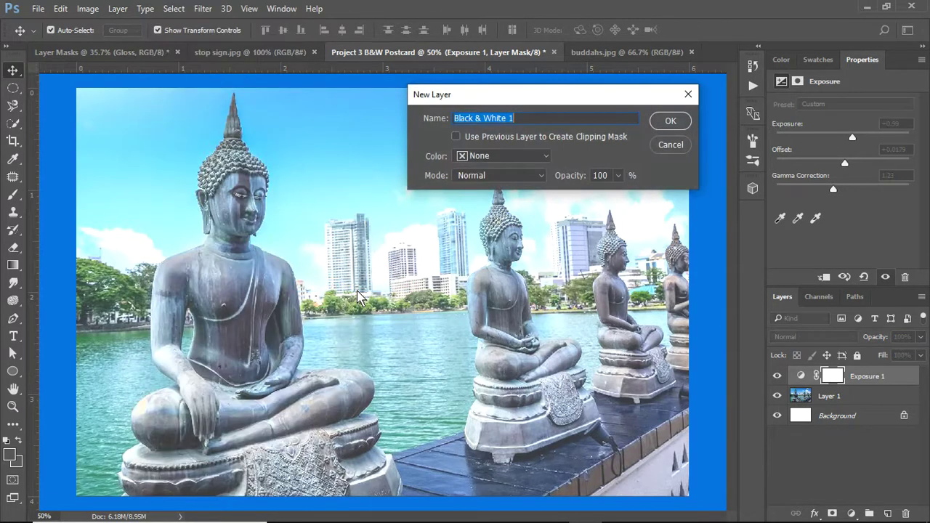
click(670, 121)
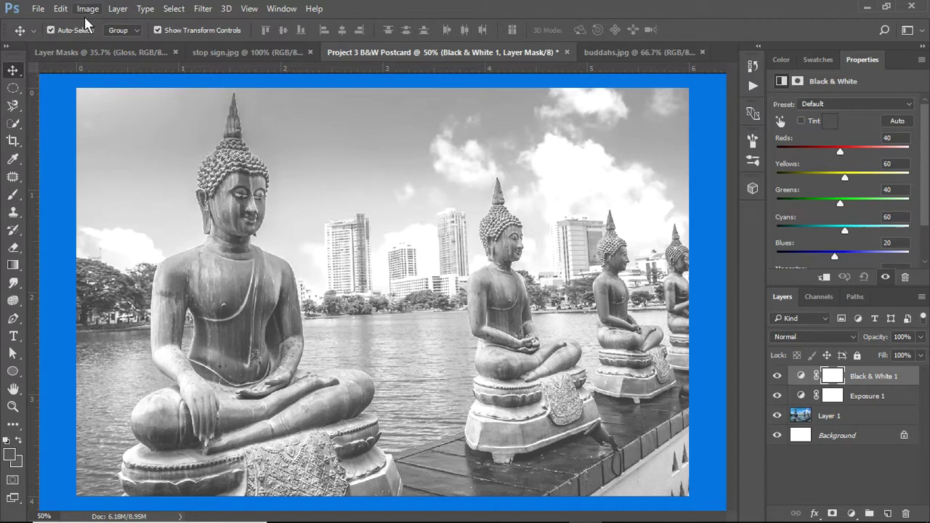
- Add a new empty layer named 'Text' at the top of the layer stack
click(118, 9)
mouse_move(160, 29)
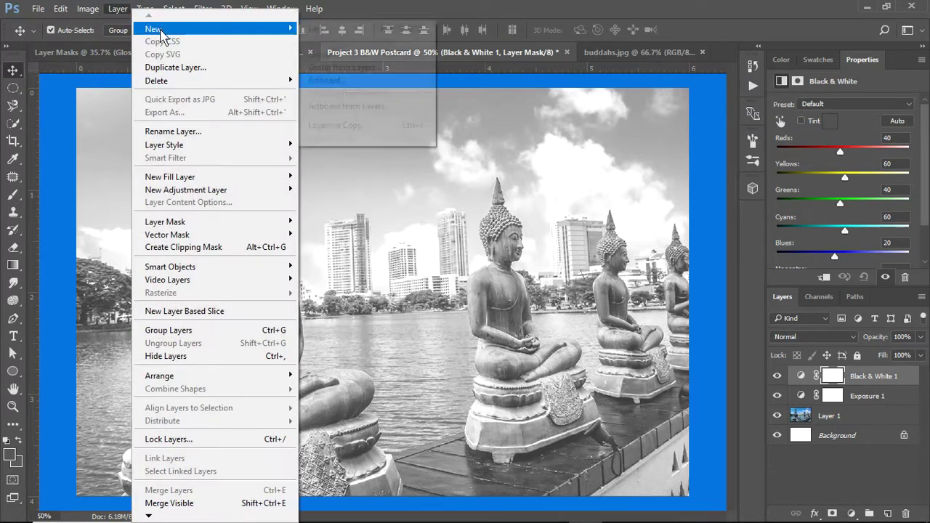
click(325, 29)
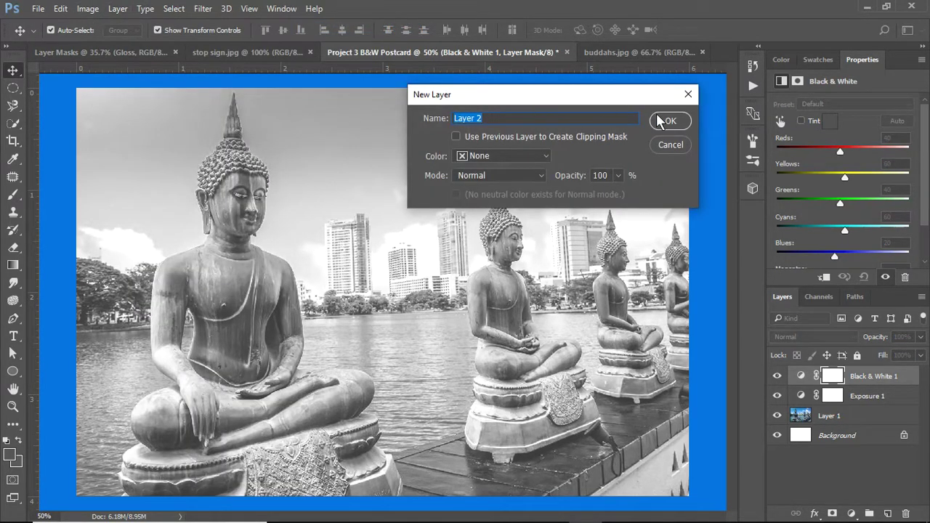
text(Text)
click(672, 121)
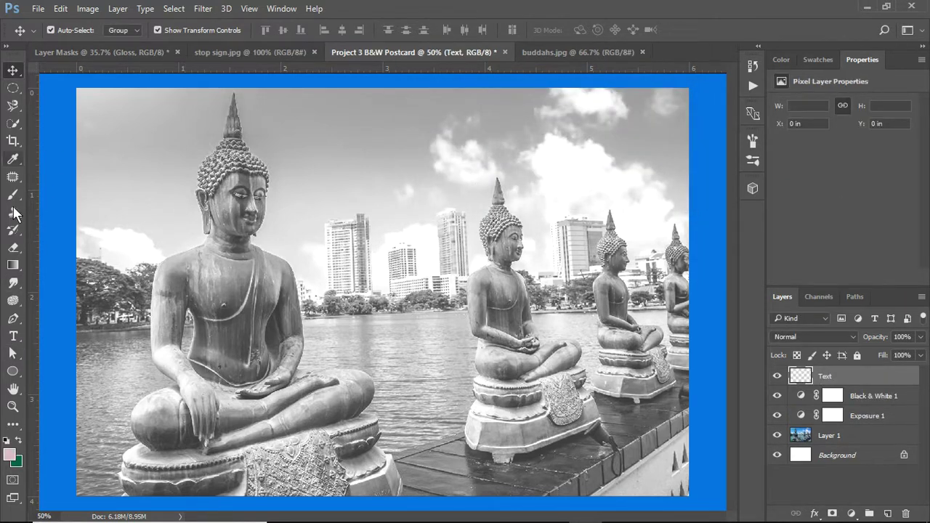
click(14, 337)
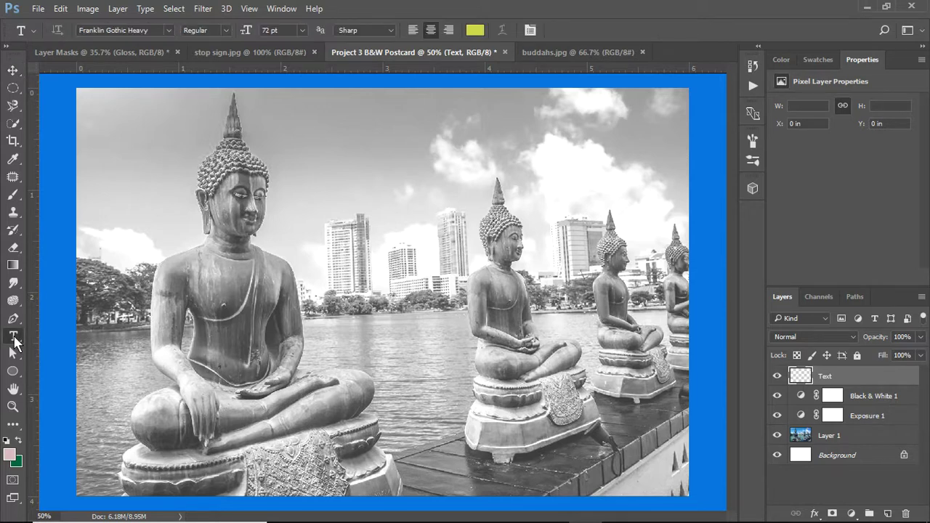
- Set the type font to Gill Sans MT Ext Condensed Bold from the font list
click(167, 29)
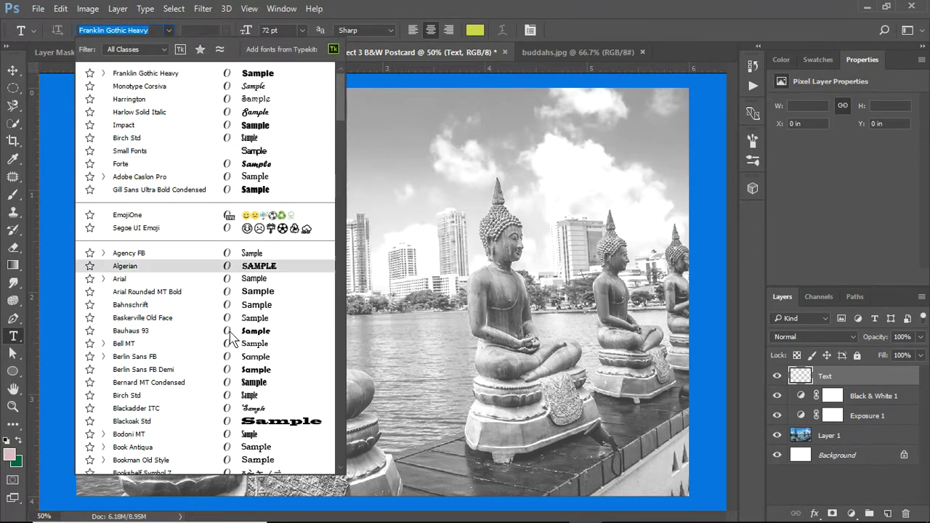
scroll(227, 301, down, 1)
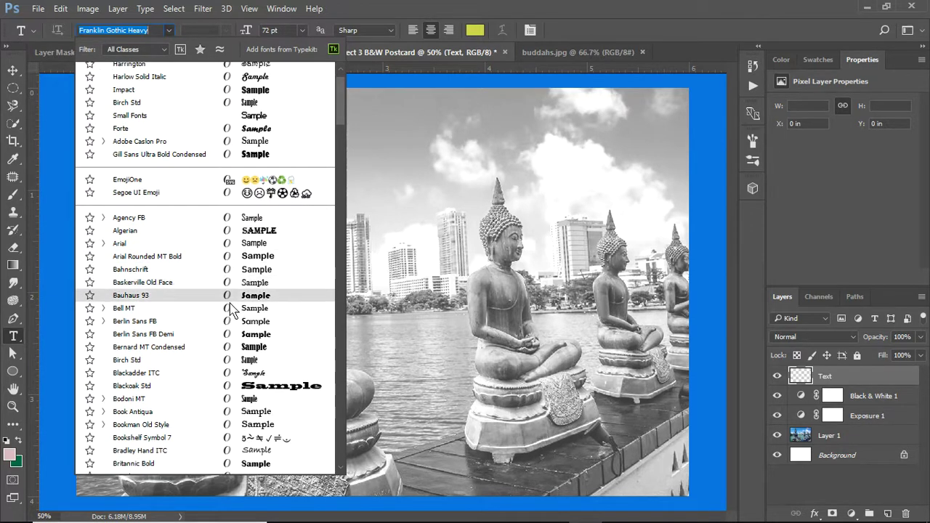
scroll(229, 308, down, 5)
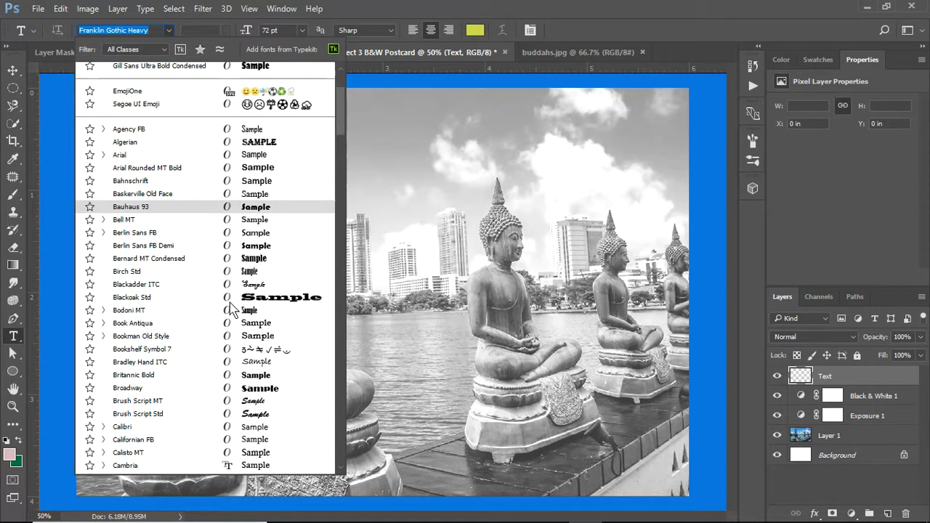
scroll(230, 308, down, 3)
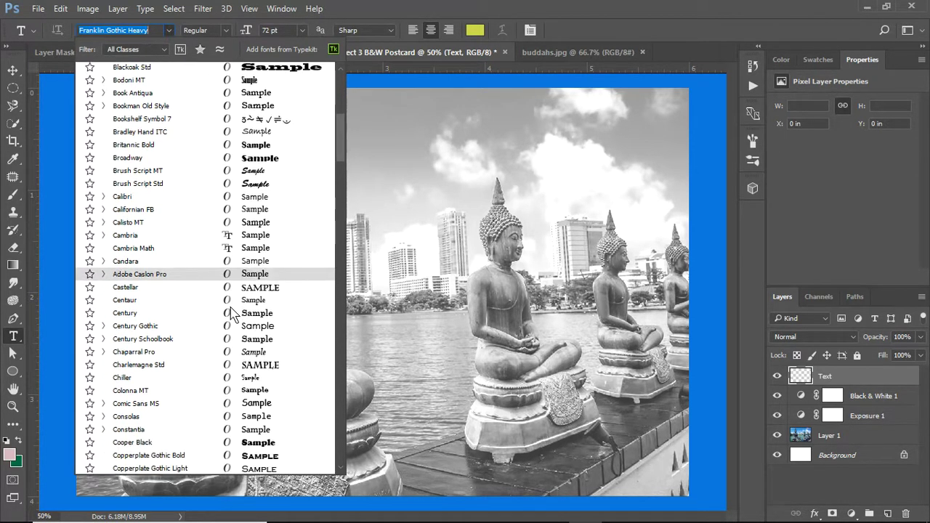
scroll(232, 312, down, 2)
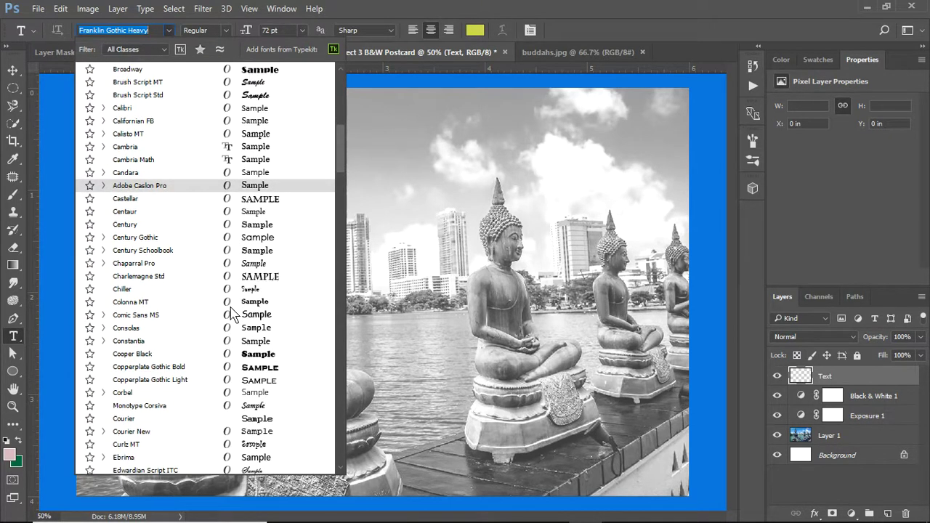
scroll(231, 314, down, 3)
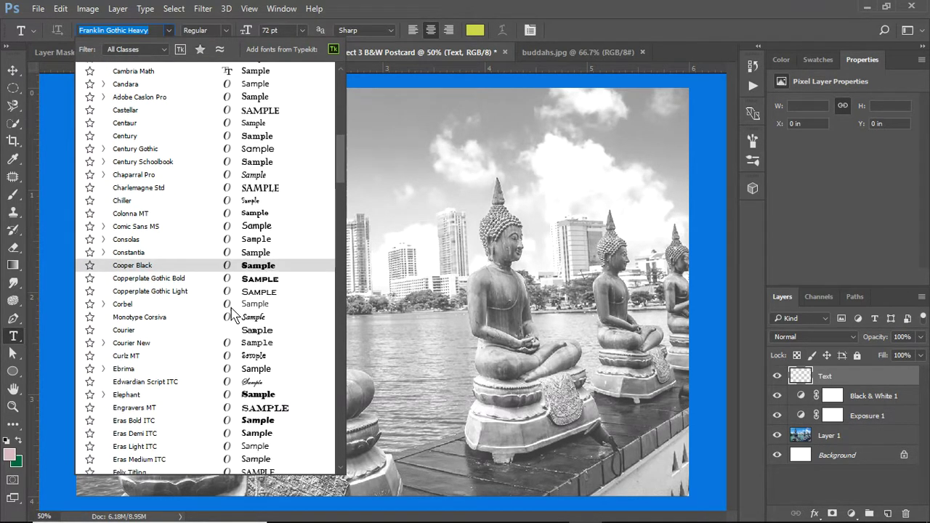
scroll(231, 314, down, 1)
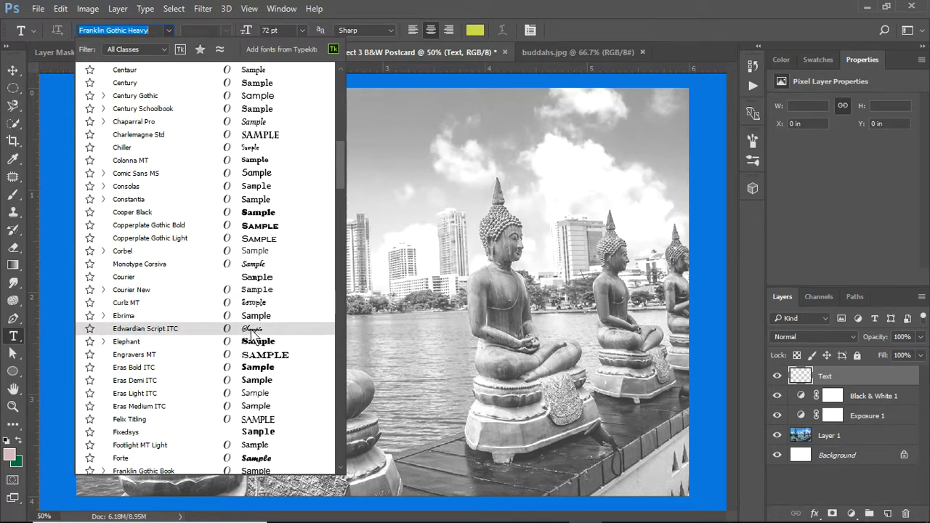
scroll(252, 335, down, 1)
scroll(252, 336, down, 2)
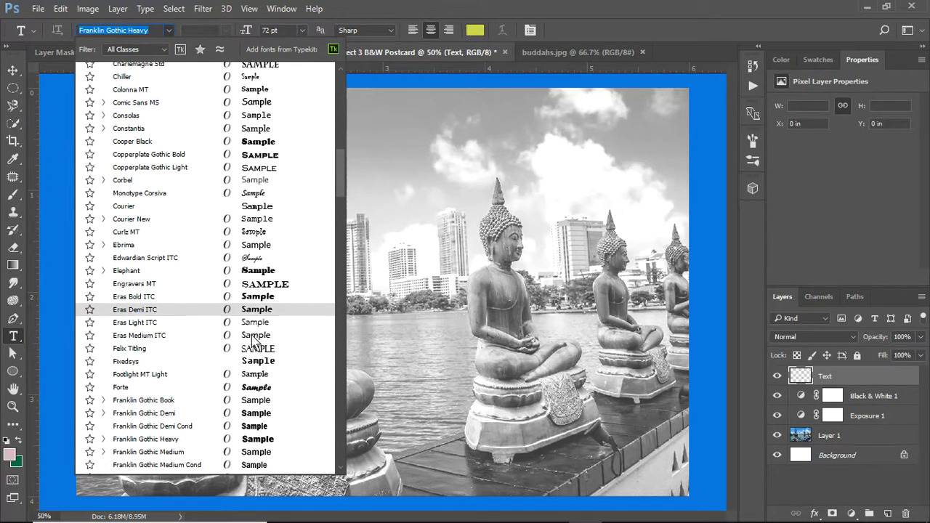
scroll(262, 348, down, 2)
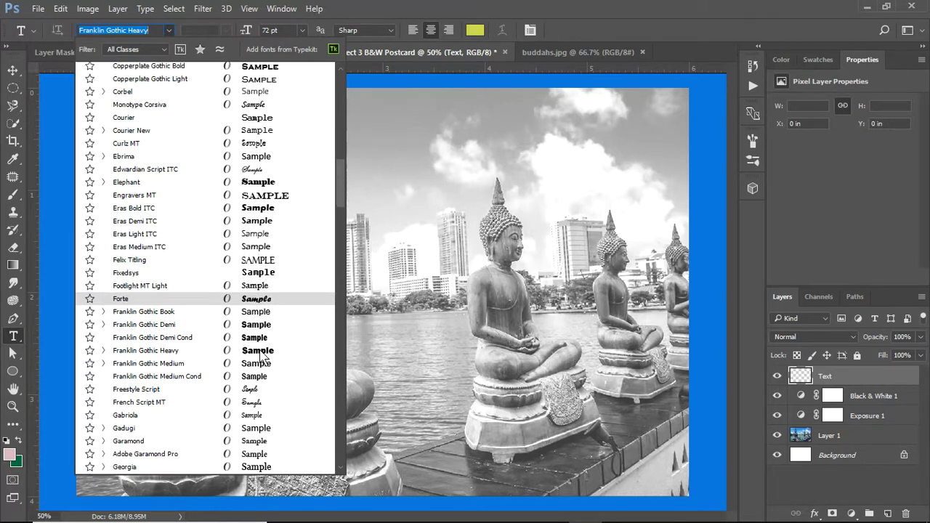
scroll(273, 371, down, 2)
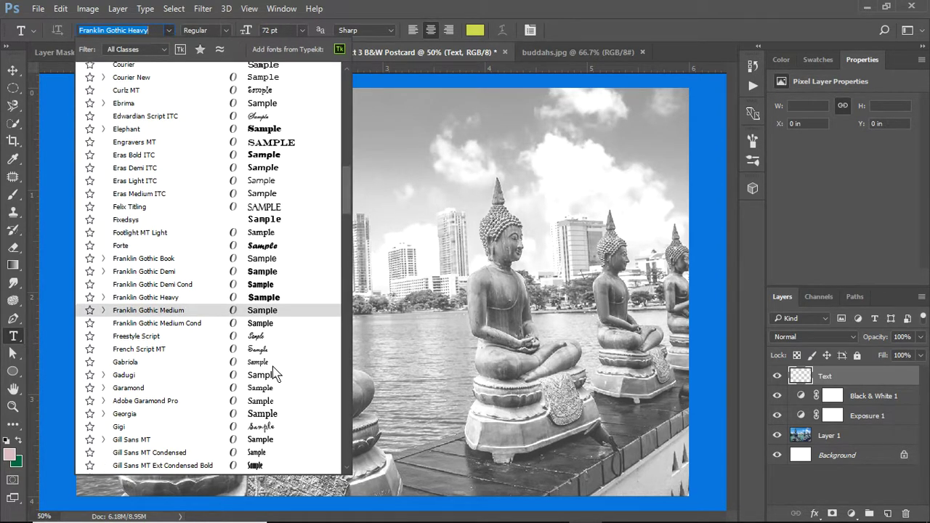
scroll(275, 373, down, 1)
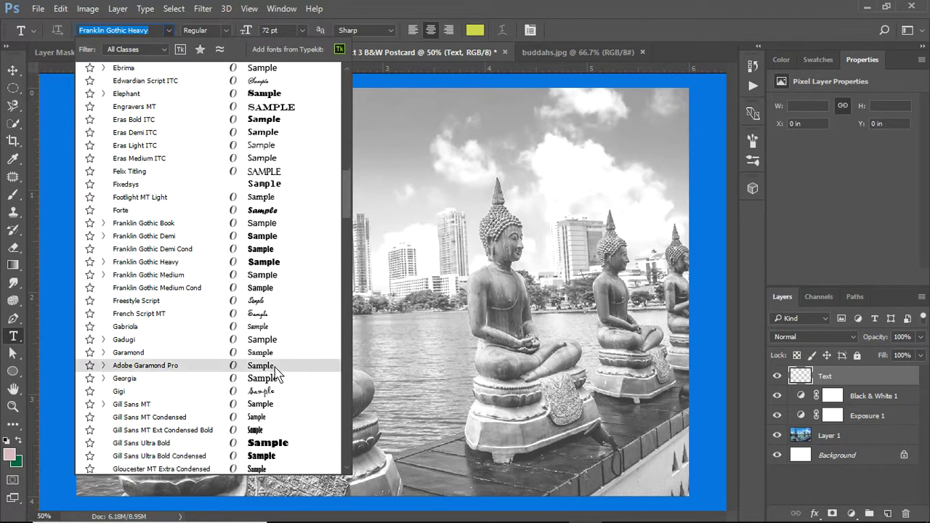
scroll(276, 372, down, 2)
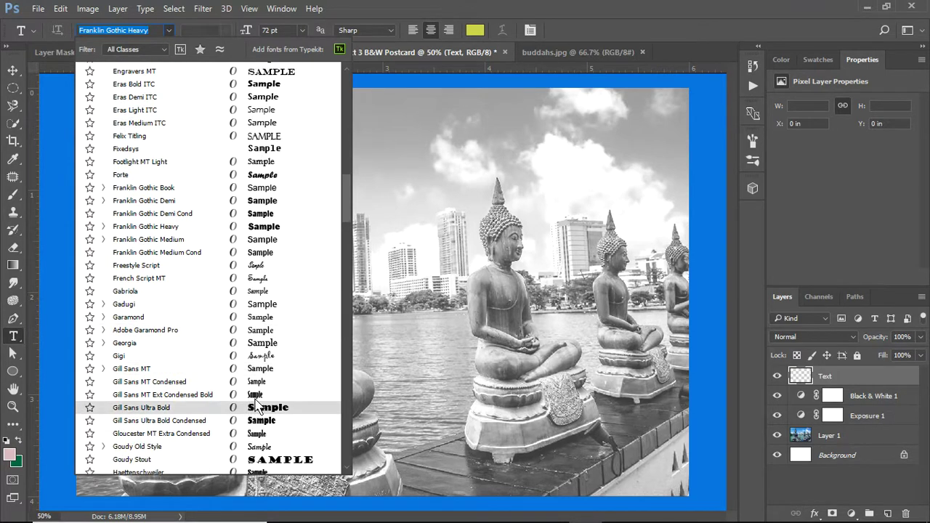
click(258, 395)
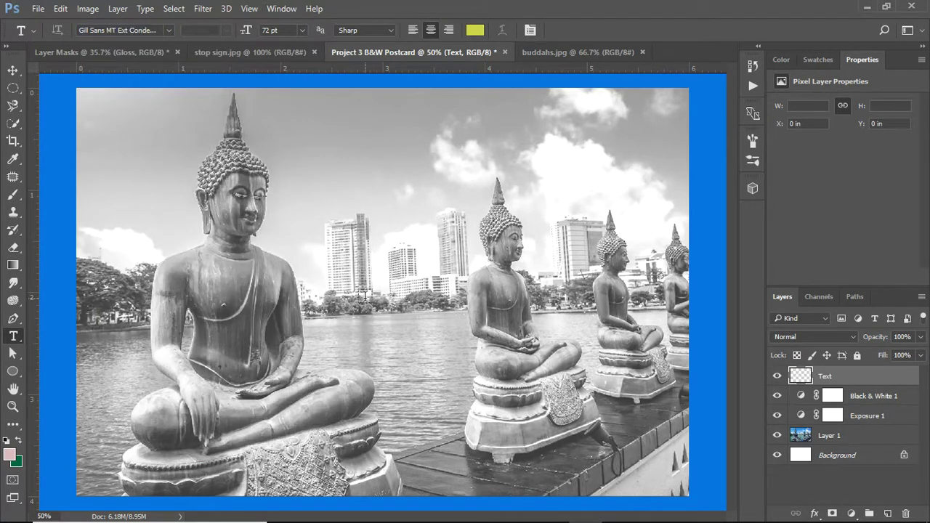
click(317, 122)
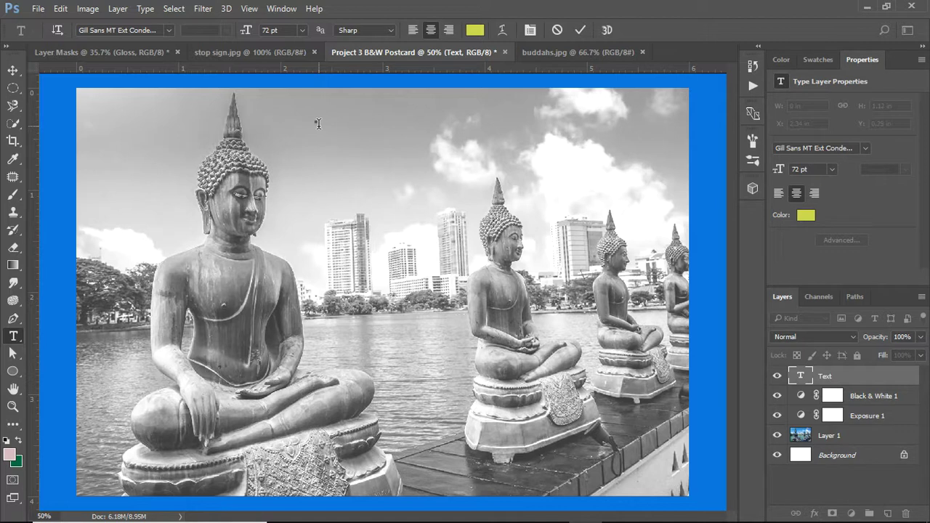
- Type 'Greetings from' at the top, then a second line 'Colomab' beneath it
text(Gree)
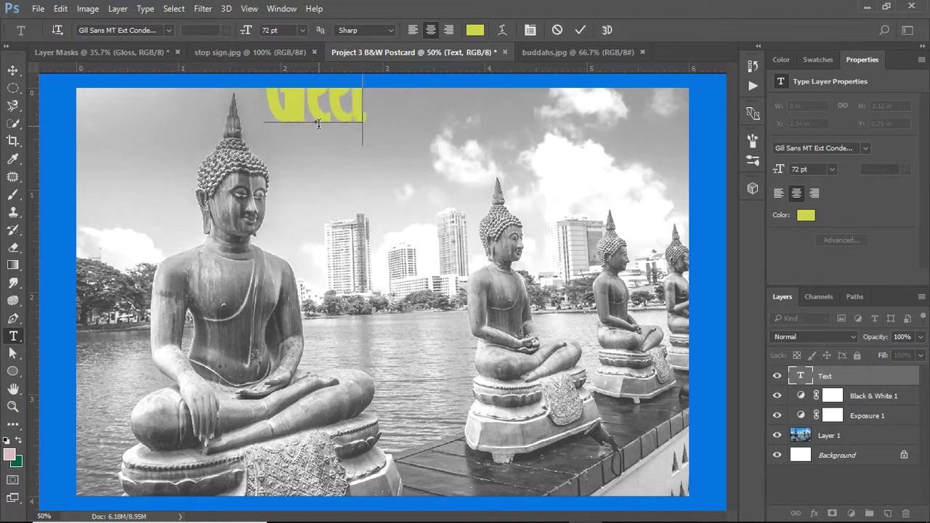
text(t)
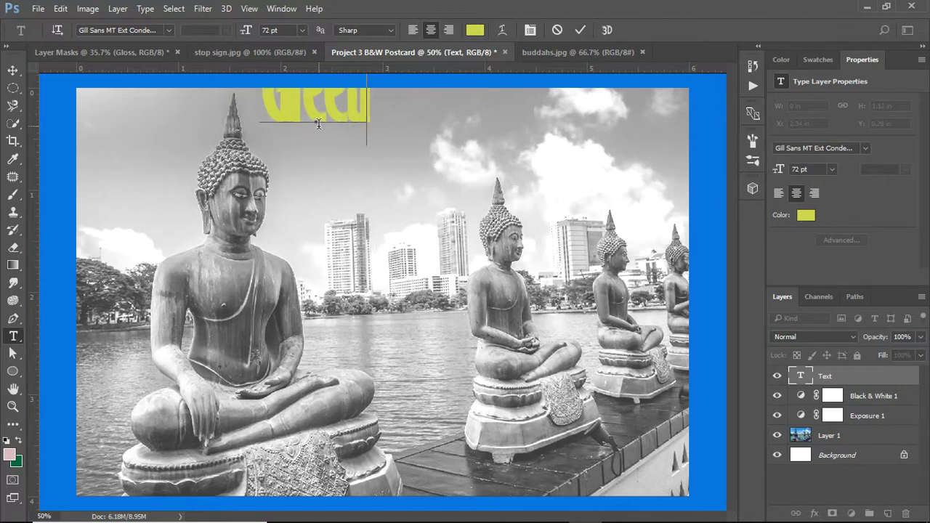
text(i)
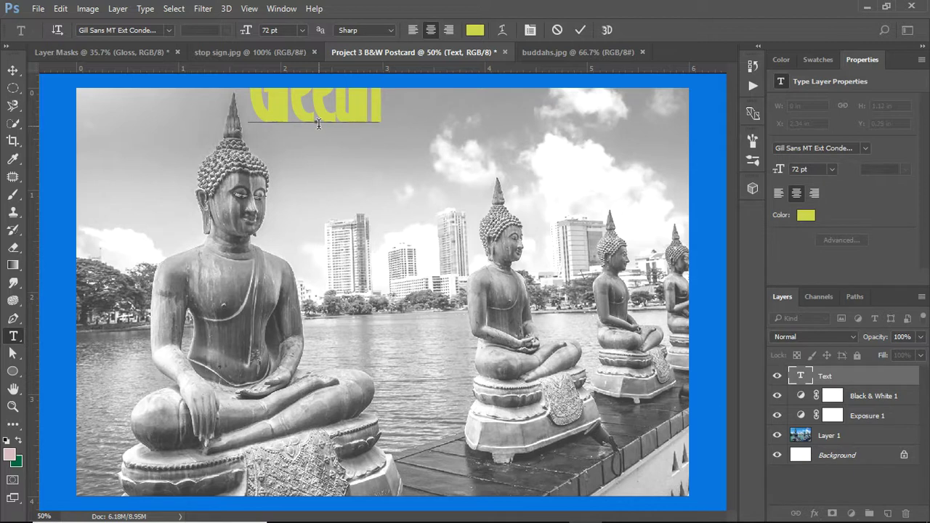
key(BackSpace)
key(BackSpace)
key(BackSpace)
key(BackSpace)
key(BackSpace)
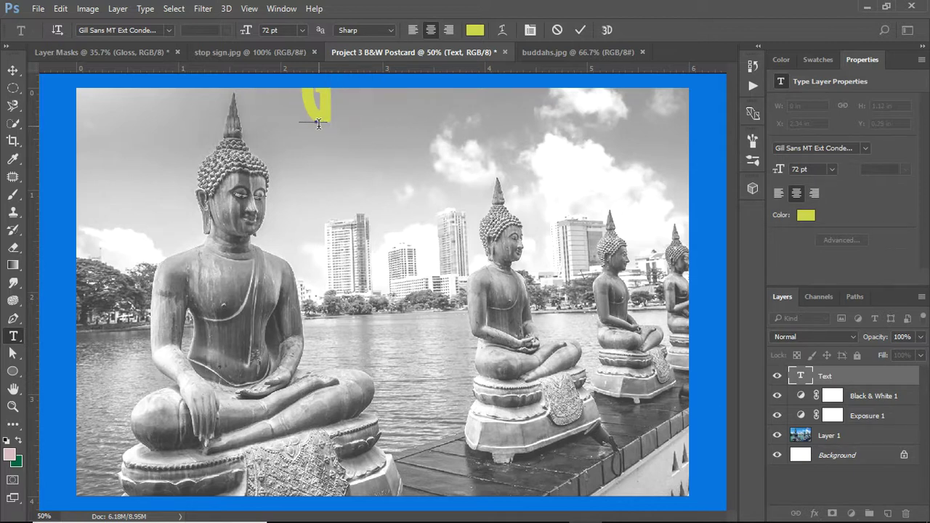
text(r)
key(BackSpace)
text(reeting)
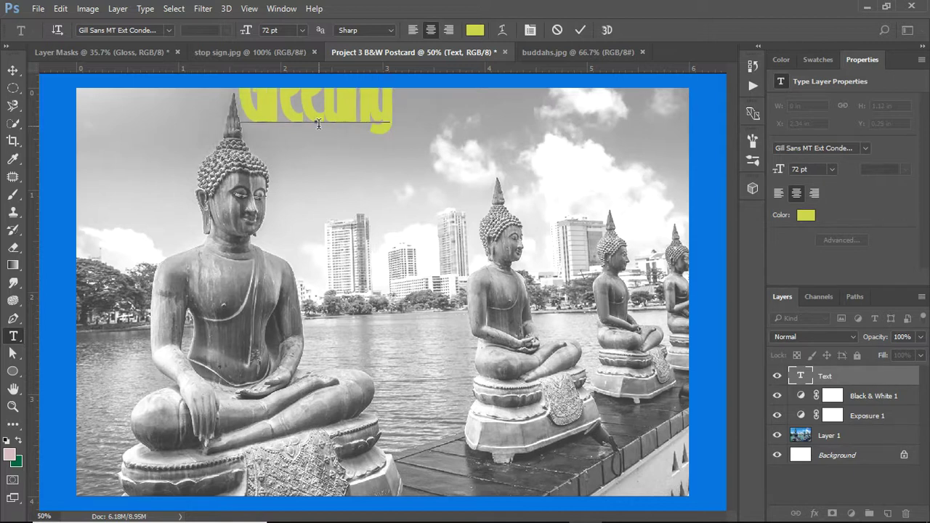
text(s from)
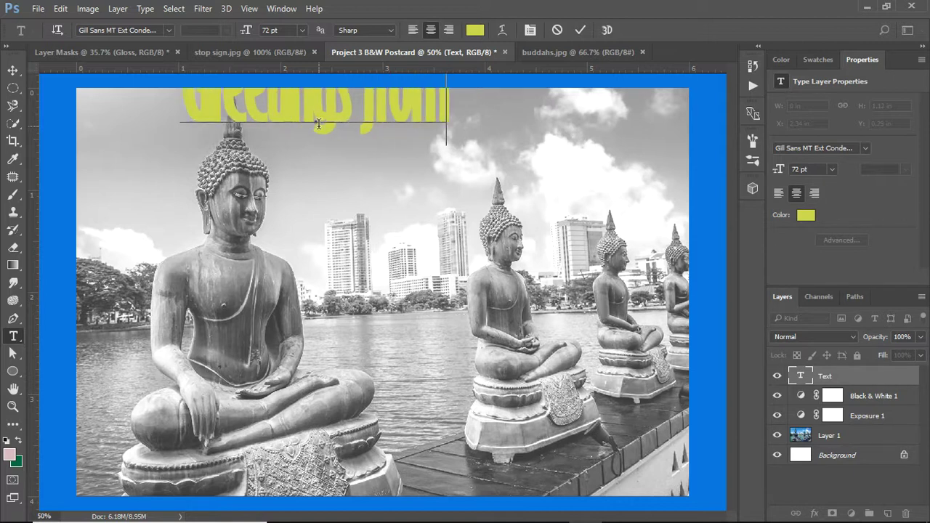
key(Return)
text(Col)
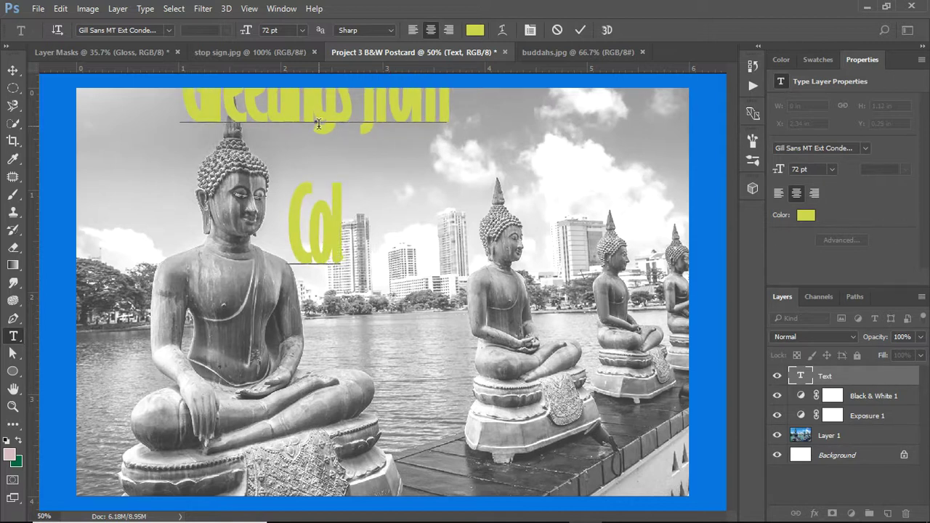
text(omab)
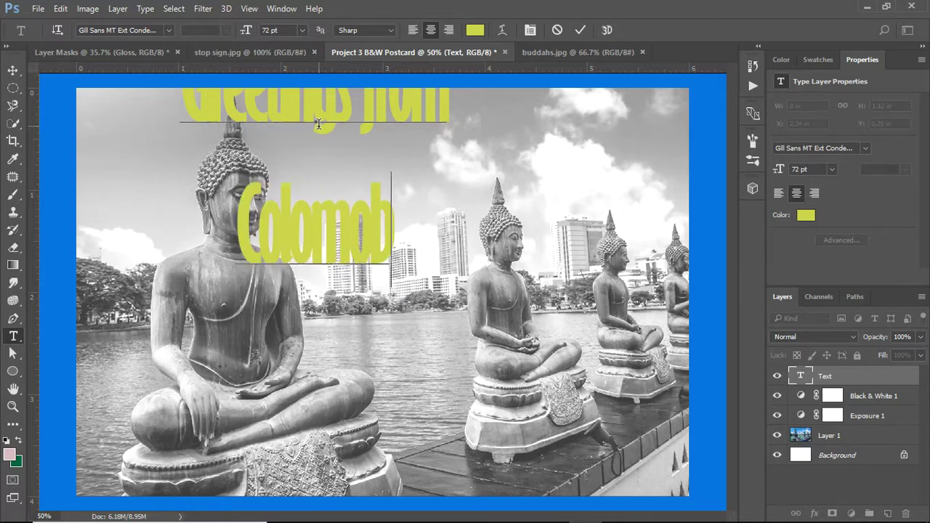
- Move the two-line greeting down and right onto the upper middle of the photo
click(12, 70)
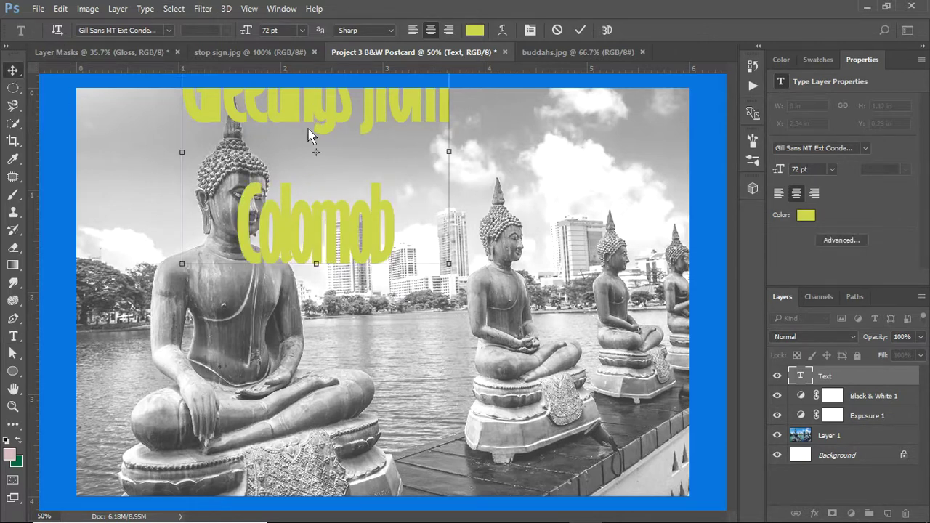
drag(319, 108, 413, 176)
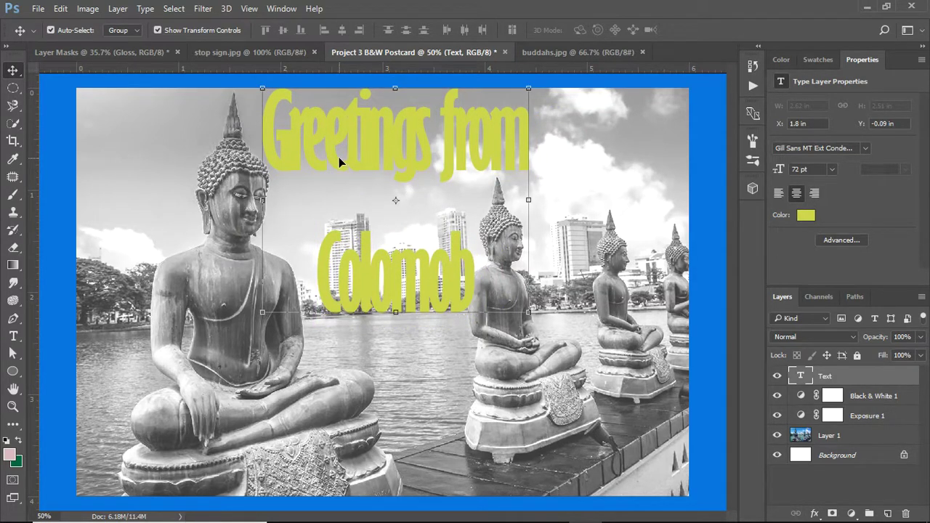
key(ctrl+h)
key(ctrl+h)
key(ctrl+h)
click(13, 335)
- Select the greeting text and change its colour to bright red, hex ee0020
drag(264, 129, 508, 279)
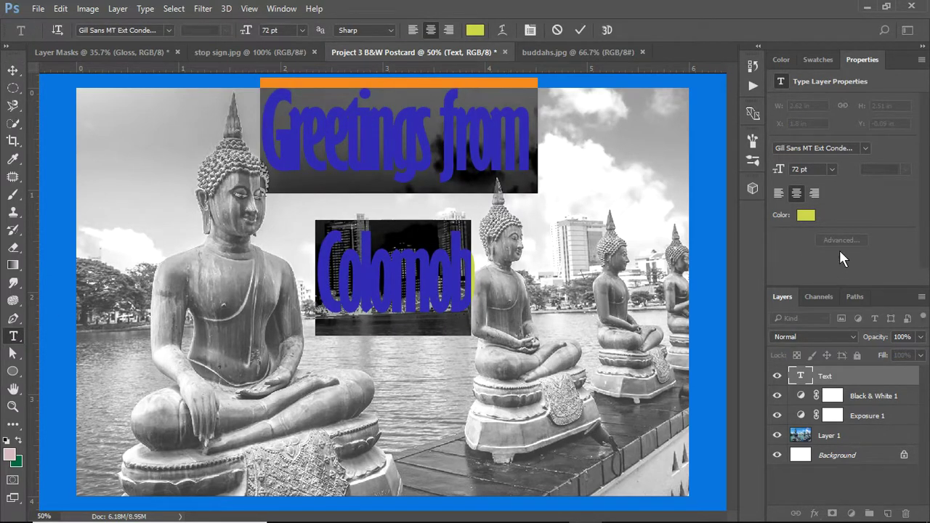
click(804, 215)
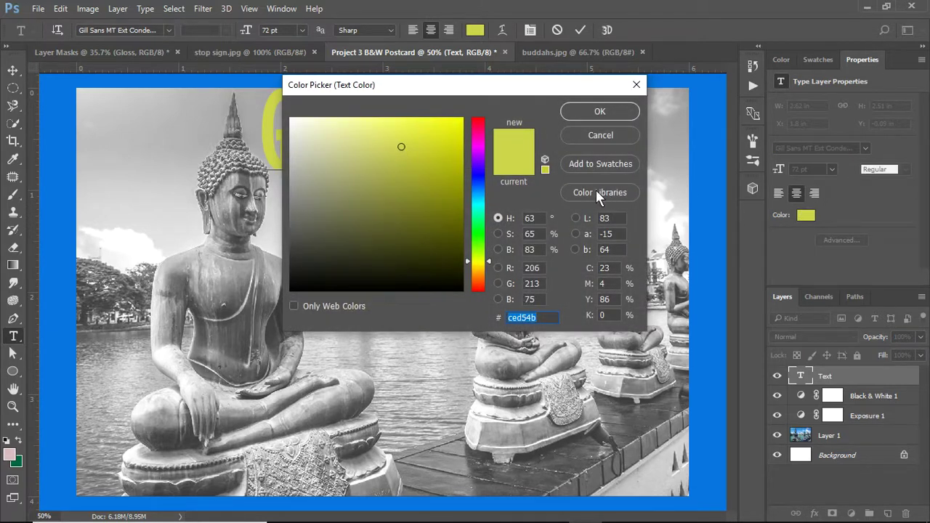
click(481, 126)
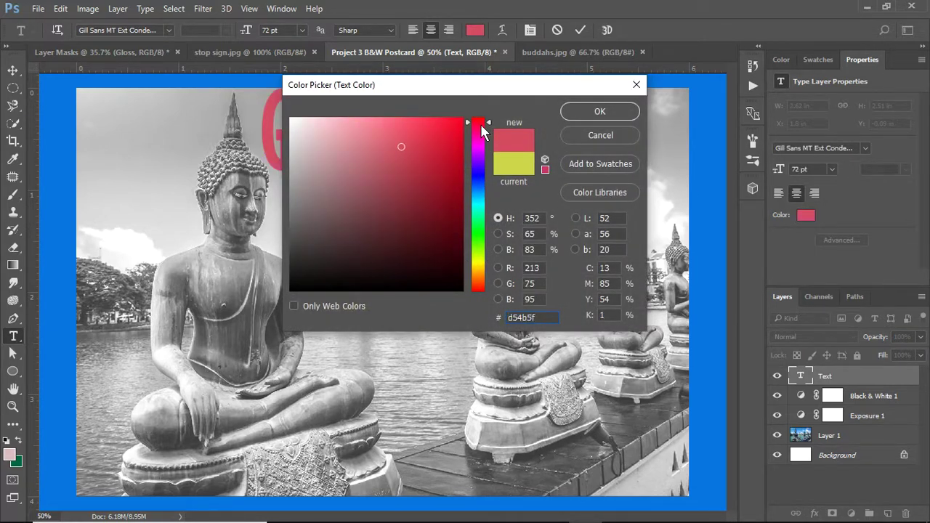
text(ee0020)
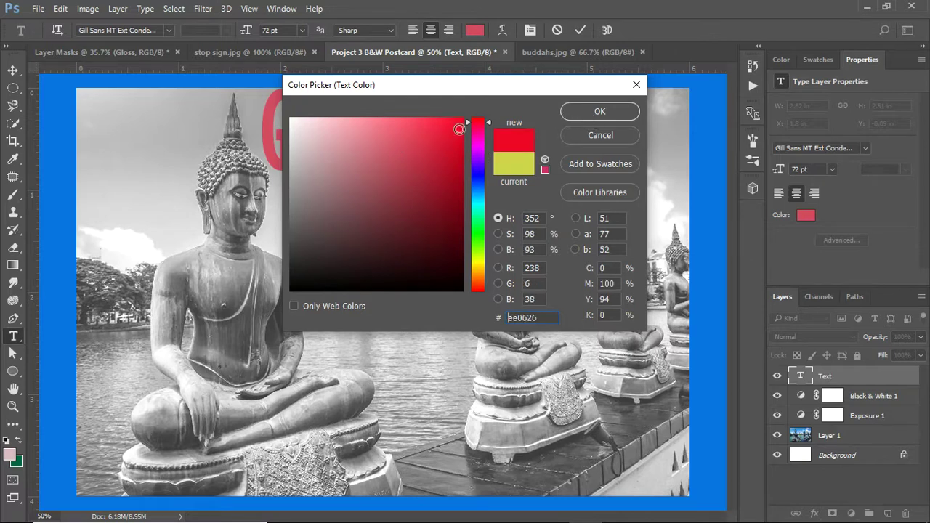
click(600, 113)
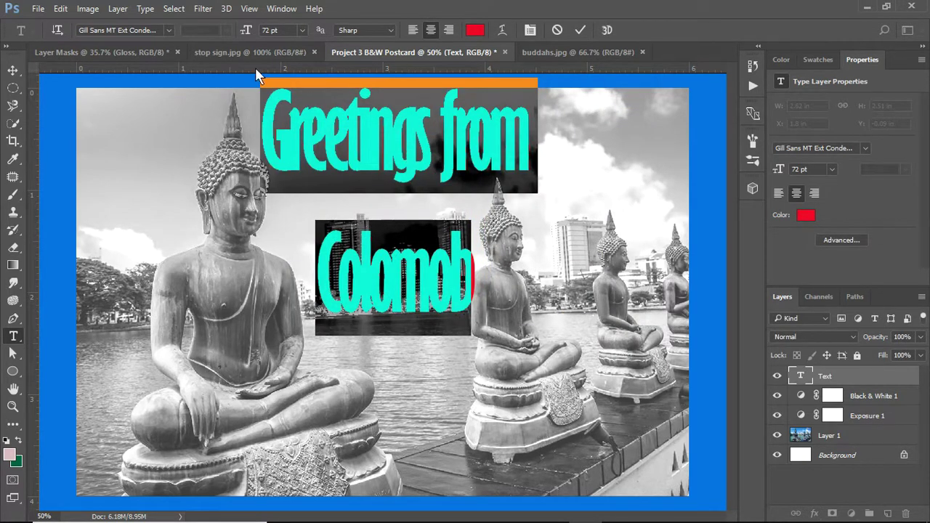
click(170, 30)
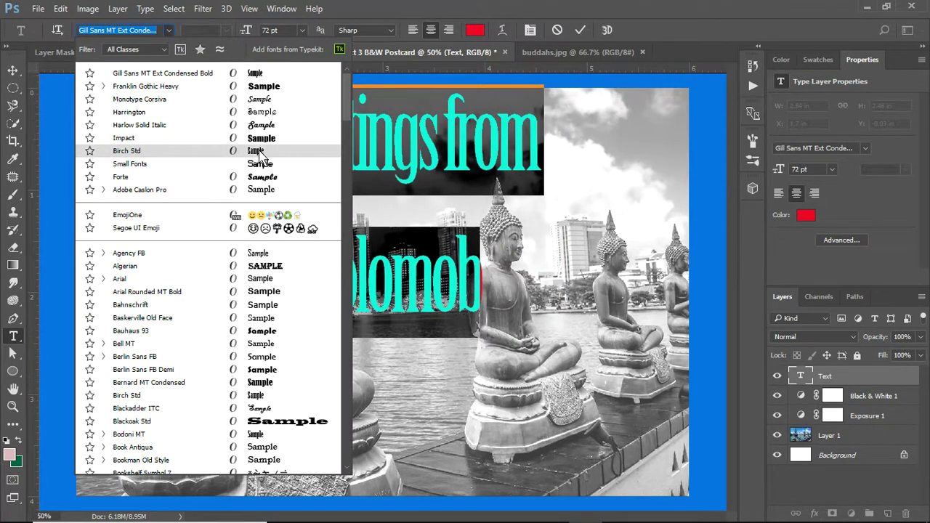
- Apply Monotype Corsiva to the red 'Greetings from Colomob' text and commit the edit
scroll(211, 392, down, 7)
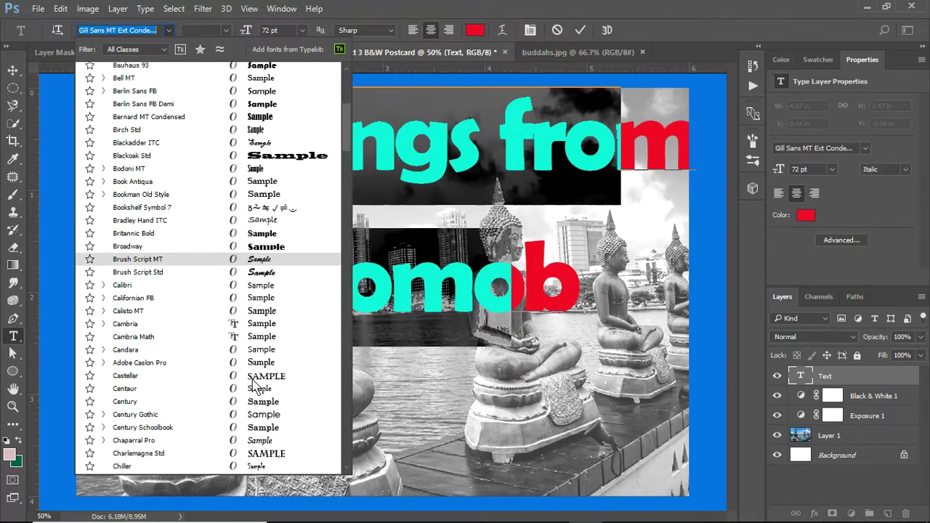
scroll(260, 379, down, 5)
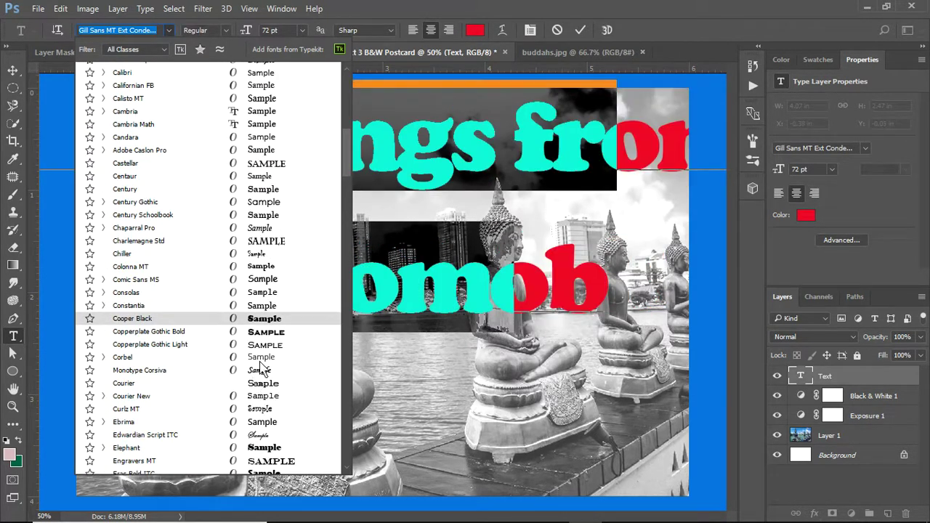
click(261, 369)
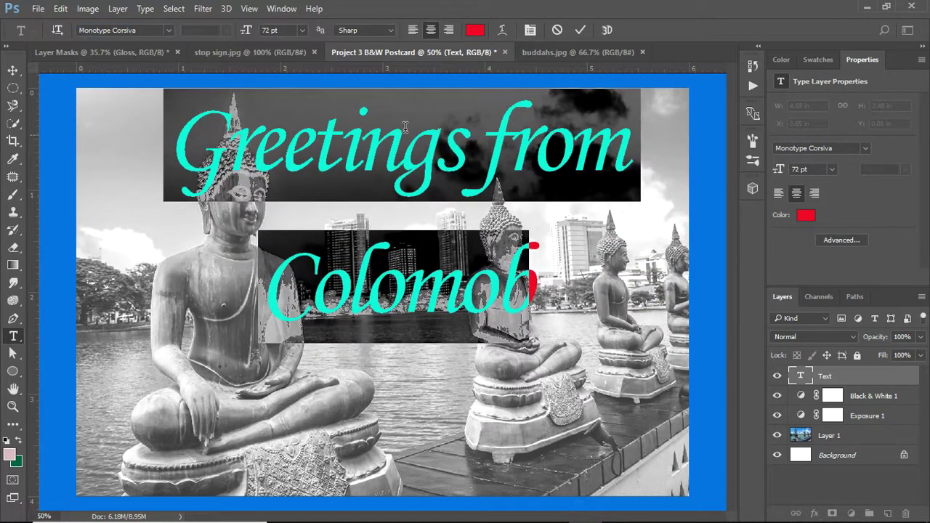
click(12, 70)
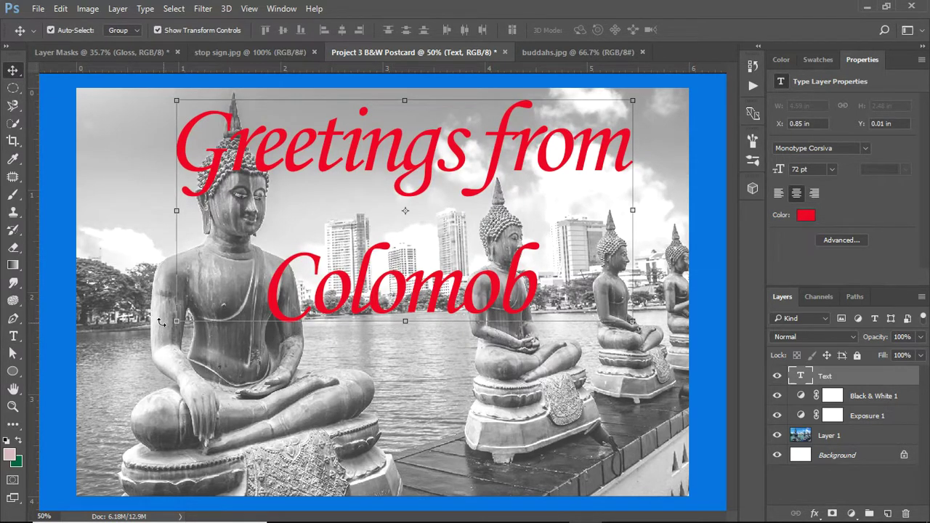
- Move the greeting toward the top and scale it down to about 46.73 pt
drag(177, 322, 472, 145)
drag(595, 110, 392, 233)
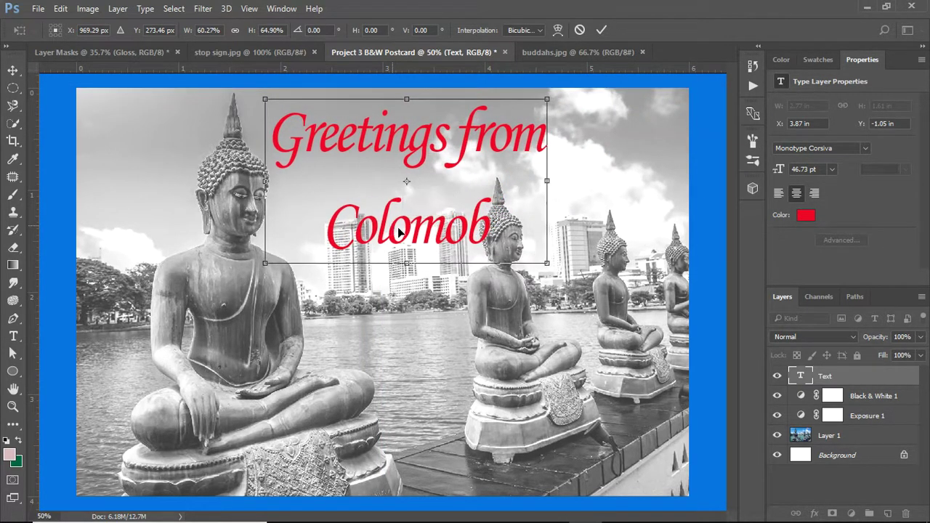
key(Return)
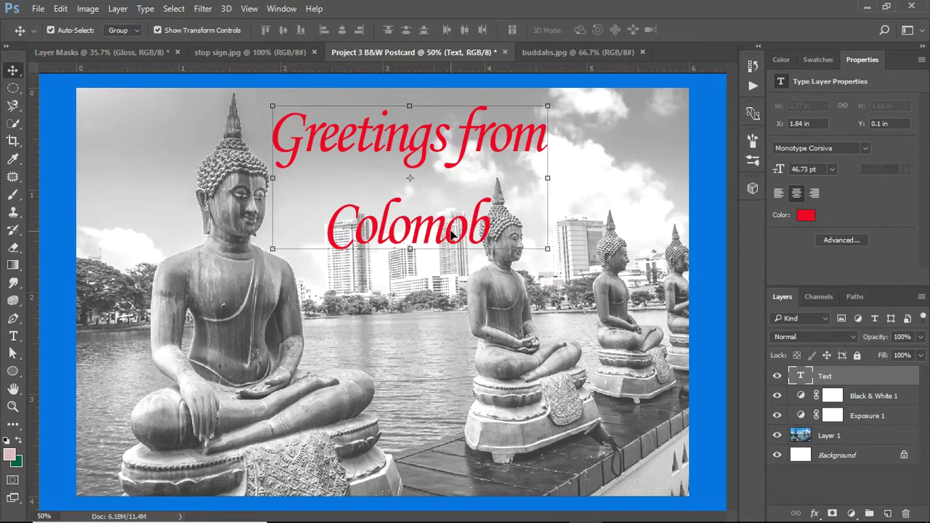
- Replace the misspelt ending with 'bo' to read 'Colombo', then nudge the text slightly up
click(14, 335)
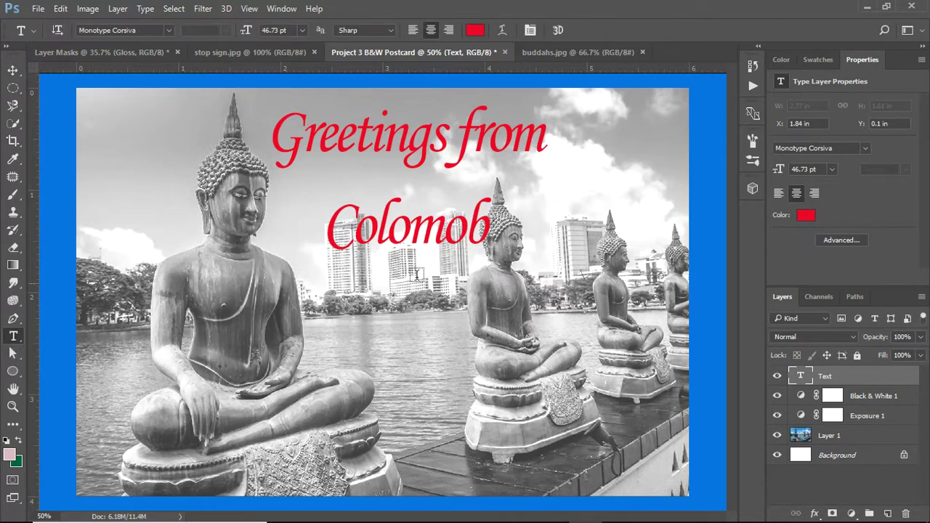
drag(441, 231, 520, 231)
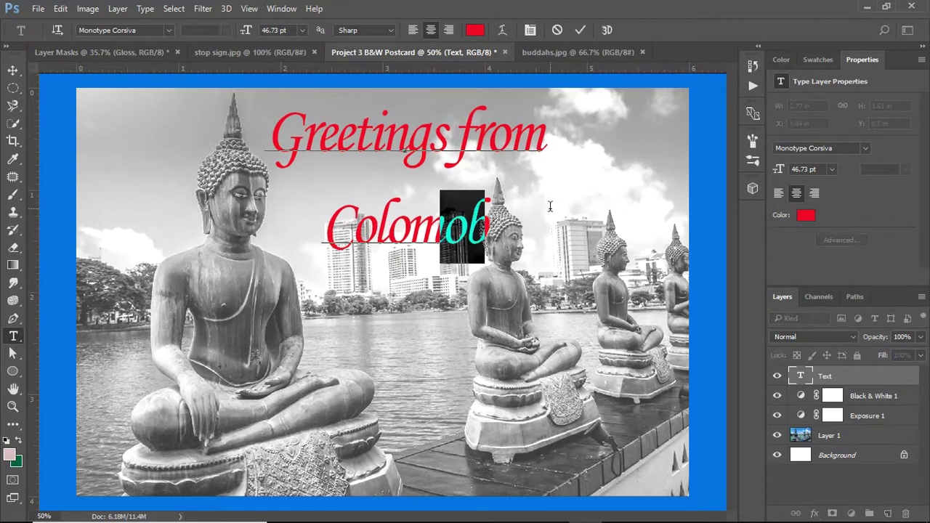
text(bo)
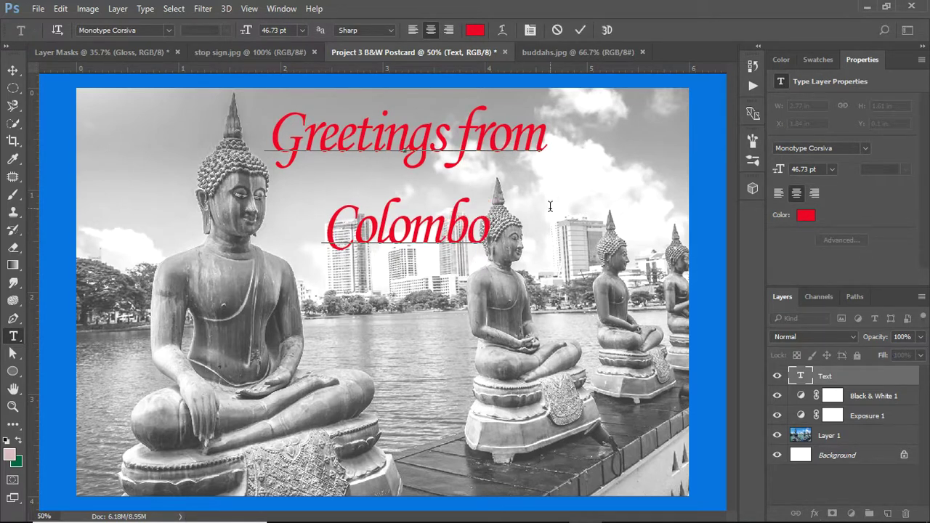
click(13, 71)
mouse_move(391, 142)
mouse_down()
mouse_move(380, 124)
mouse_move(385, 132)
mouse_up()
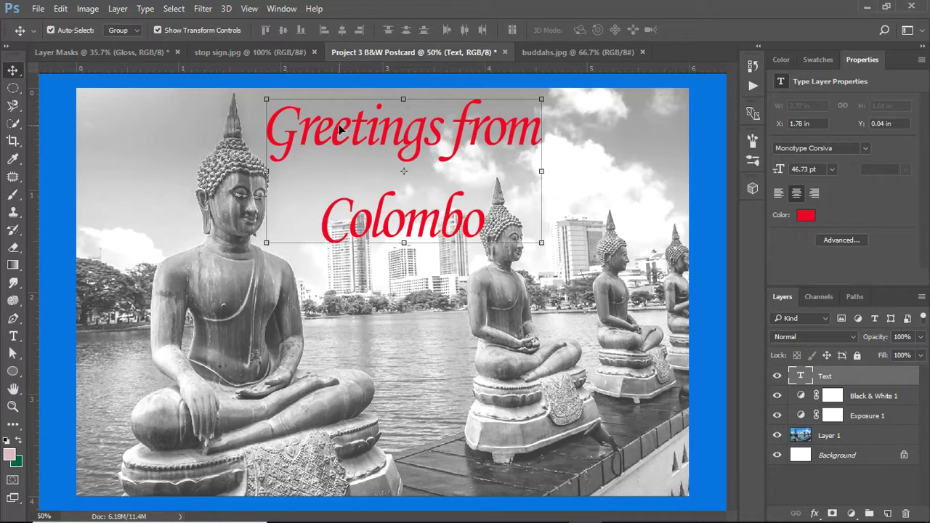
- Make Layer 1, the Buddha photo layer, the active layer
click(346, 335)
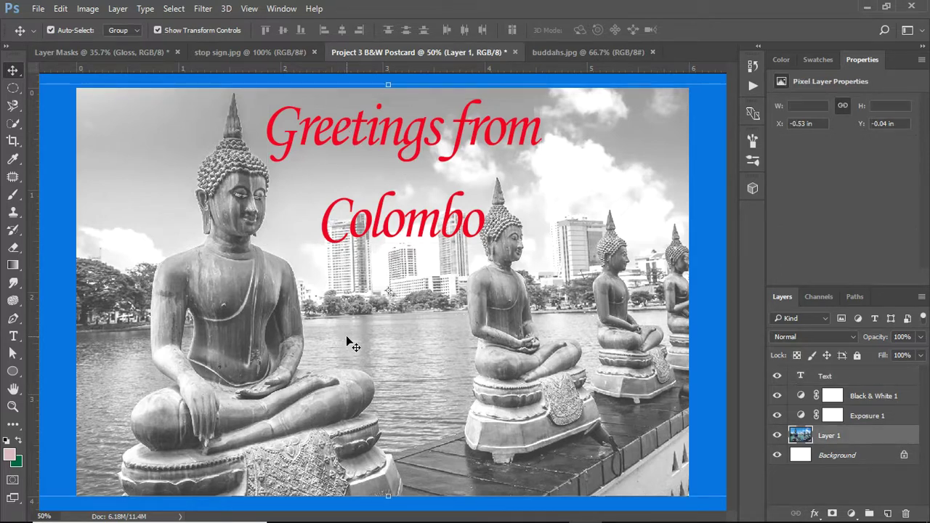